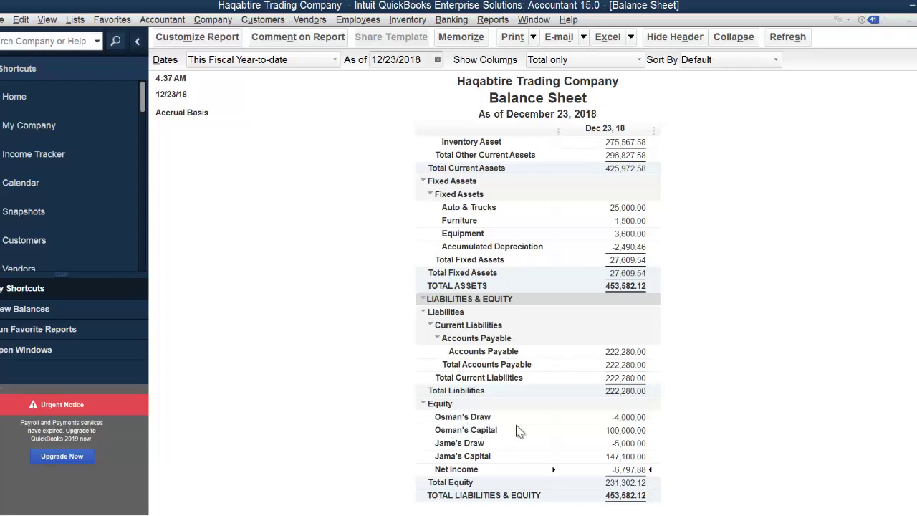
Create an Equity account in the chart of accounts, named with the first name of the partner with the -5,000.00 draw followed by "Partner".
click(76, 22)
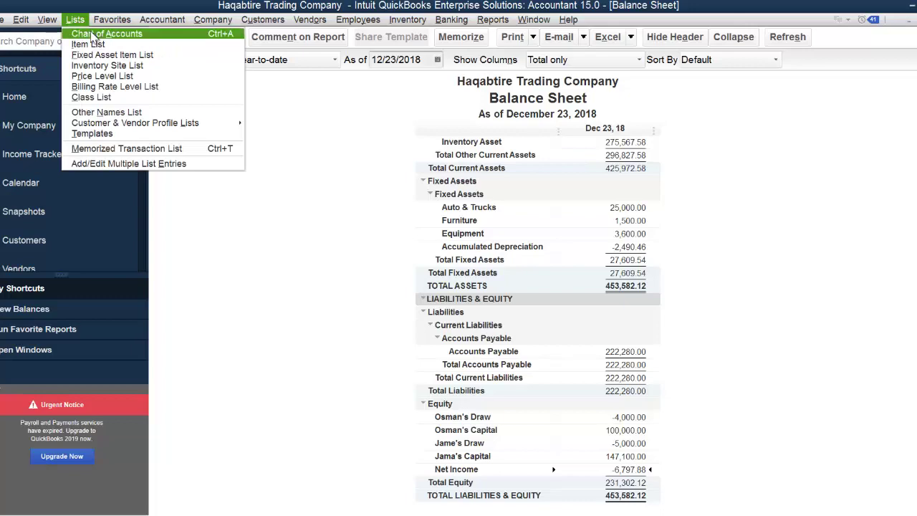
click(100, 34)
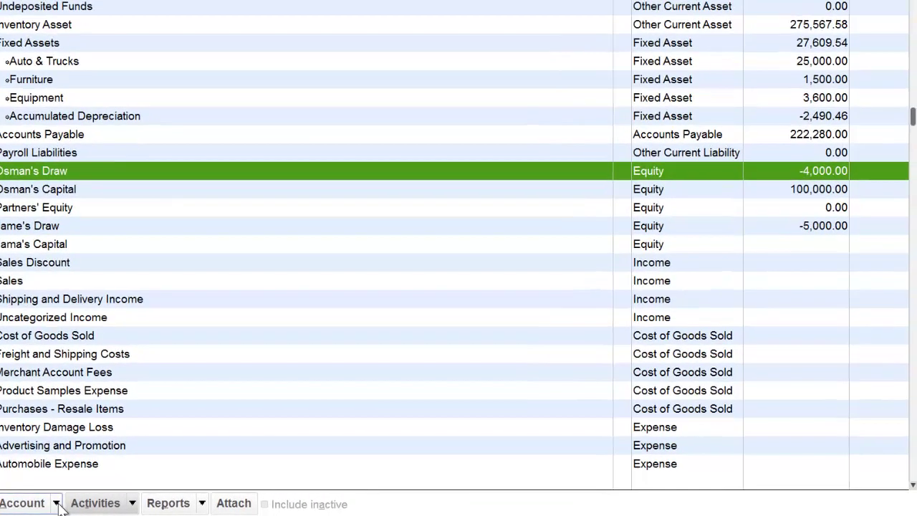
click(208, 506)
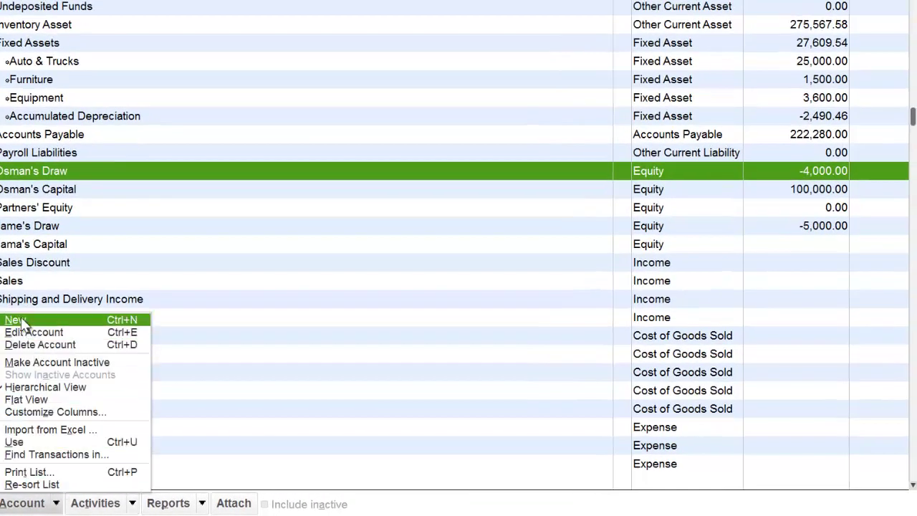
click(17, 321)
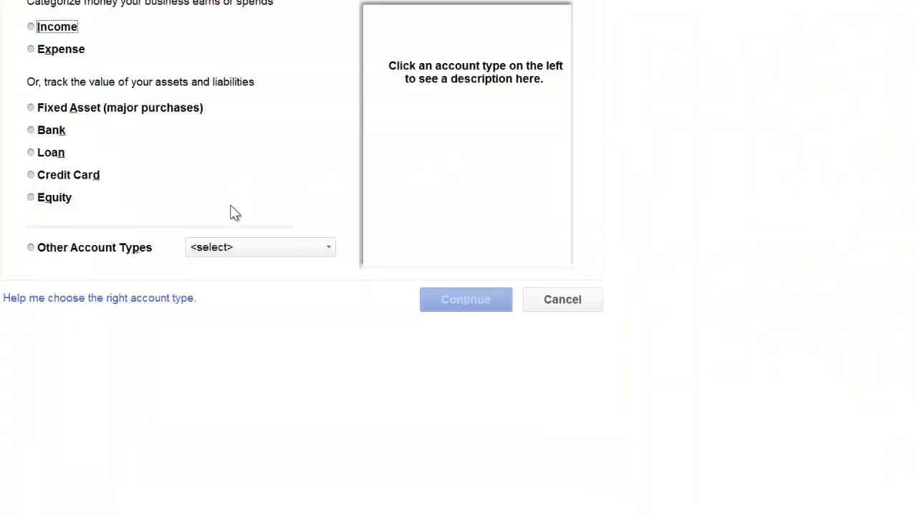
click(61, 199)
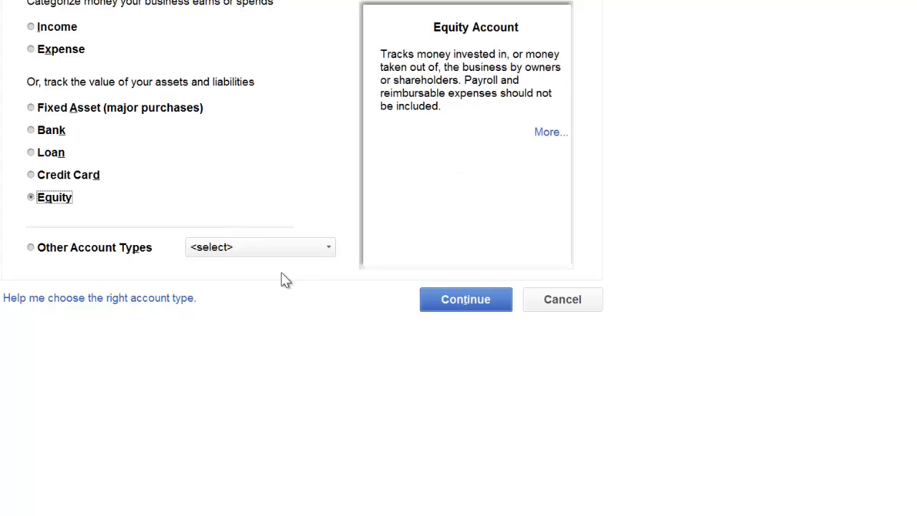
click(449, 301)
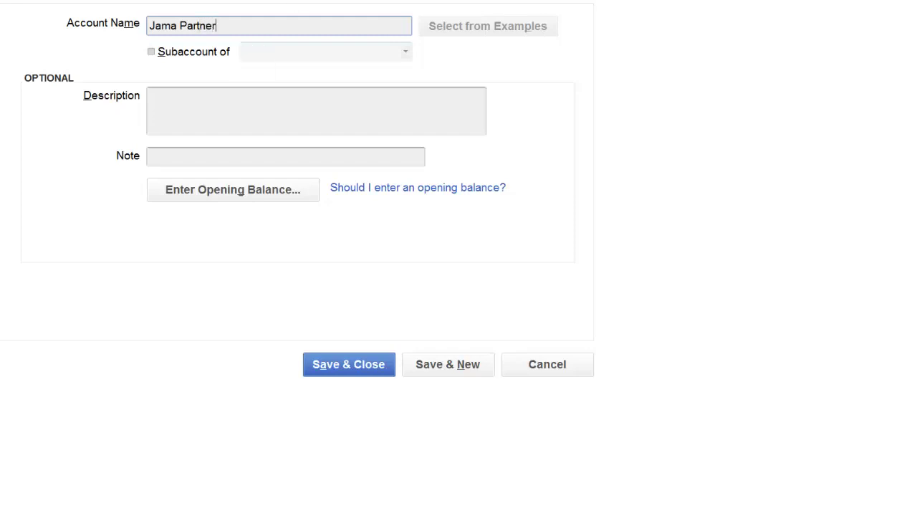
click(336, 364)
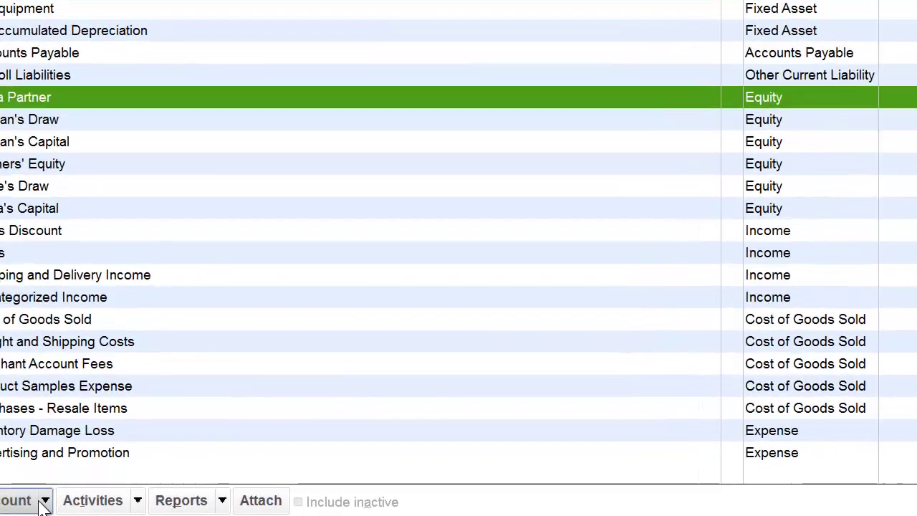
Add another Equity account, named with the first name of the partner with the 100,000.00 capital followed by "Partner".
click(42, 505)
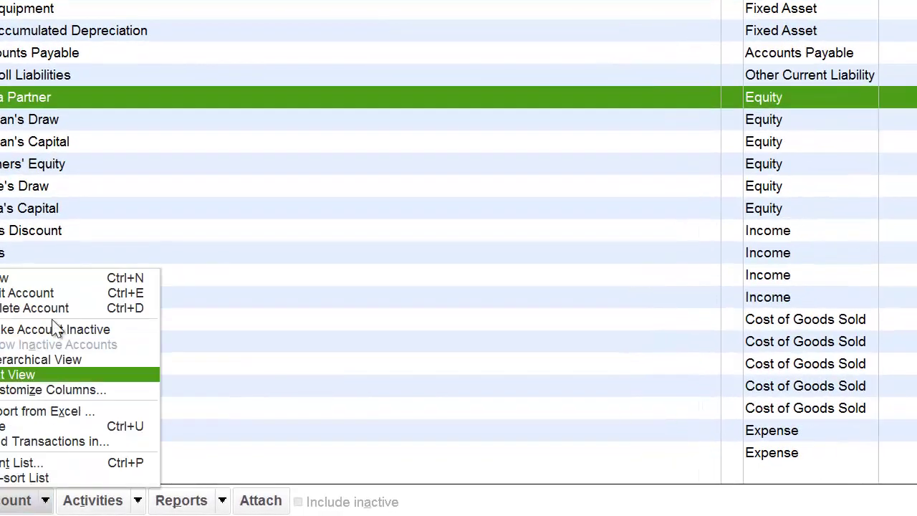
click(29, 278)
click(60, 133)
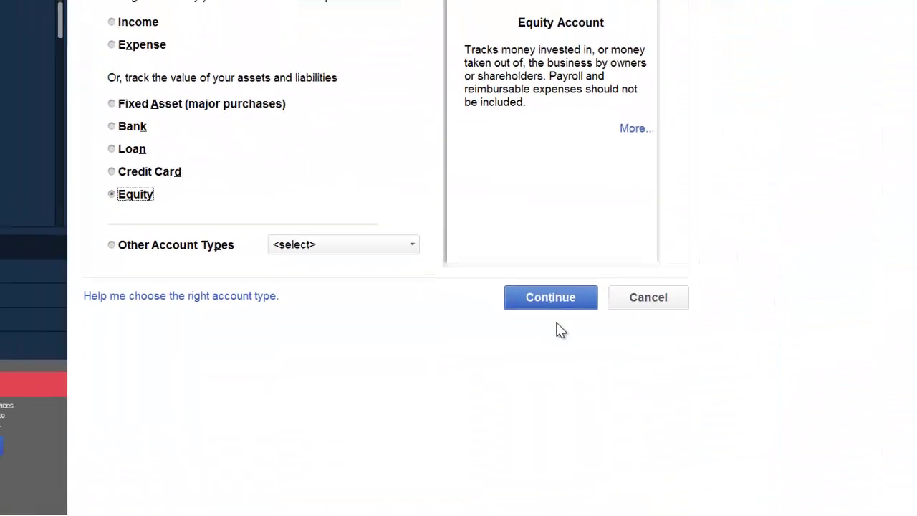
click(555, 302)
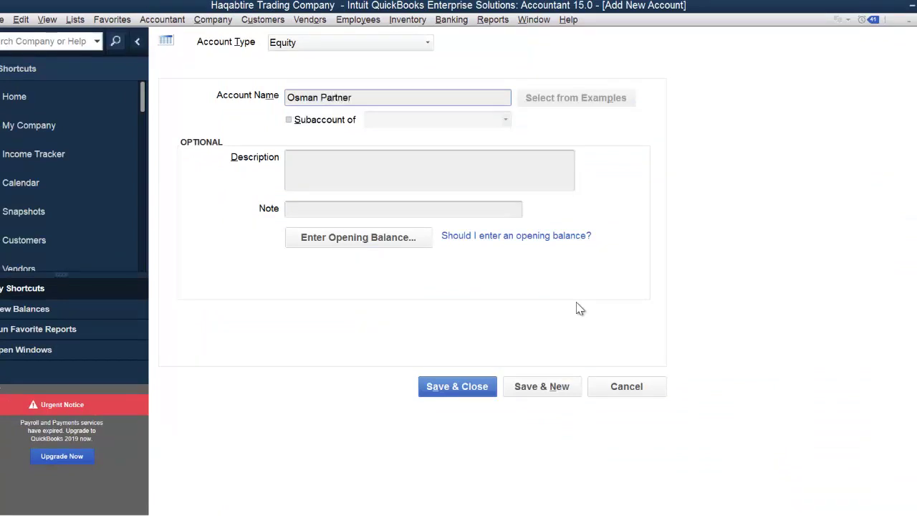
click(467, 387)
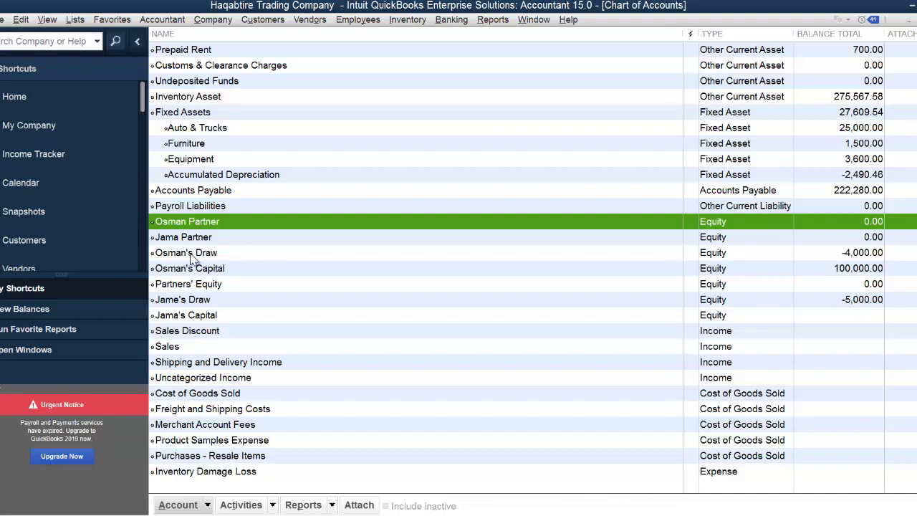
Make the draw account with the -4,000.00 balance a subaccount of the same partner's Partner account and save it.
click(190, 253)
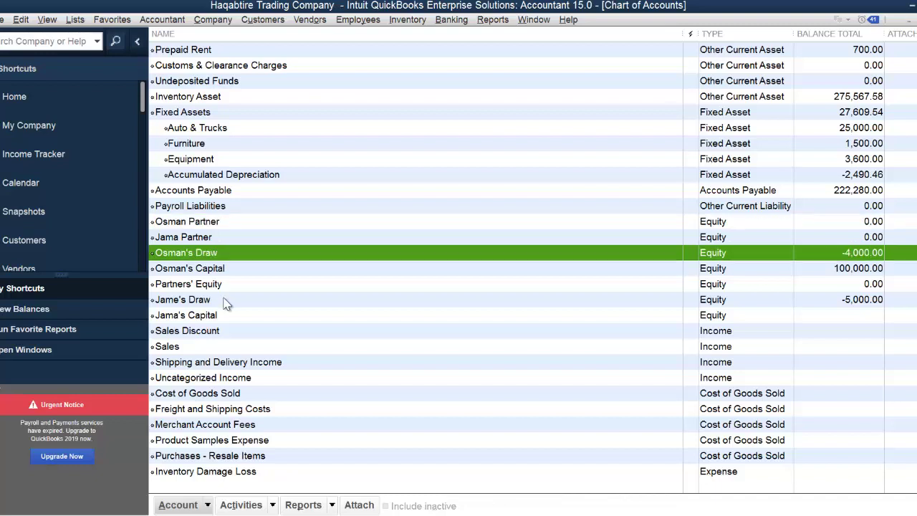
click(208, 505)
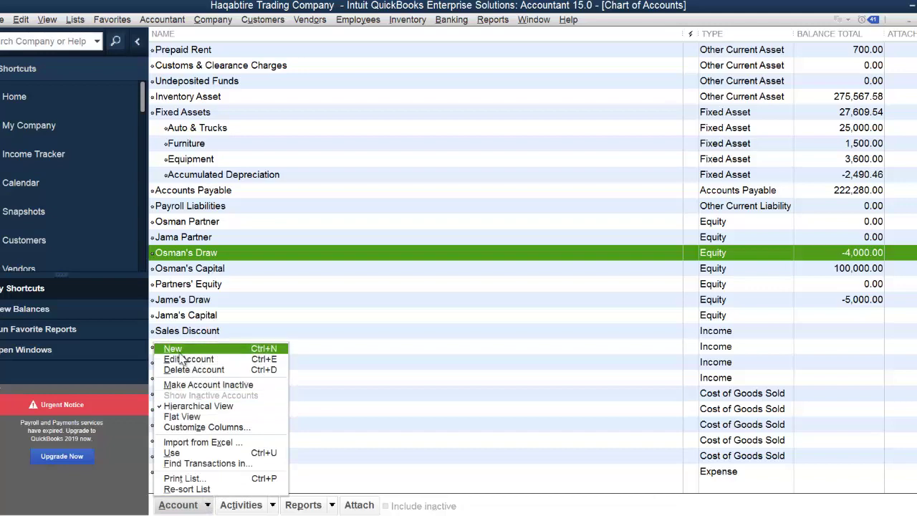
click(184, 361)
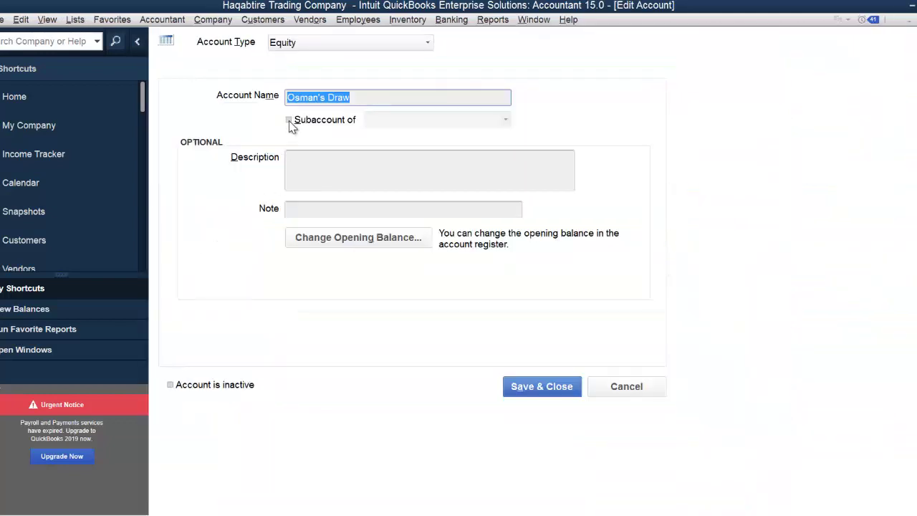
click(289, 121)
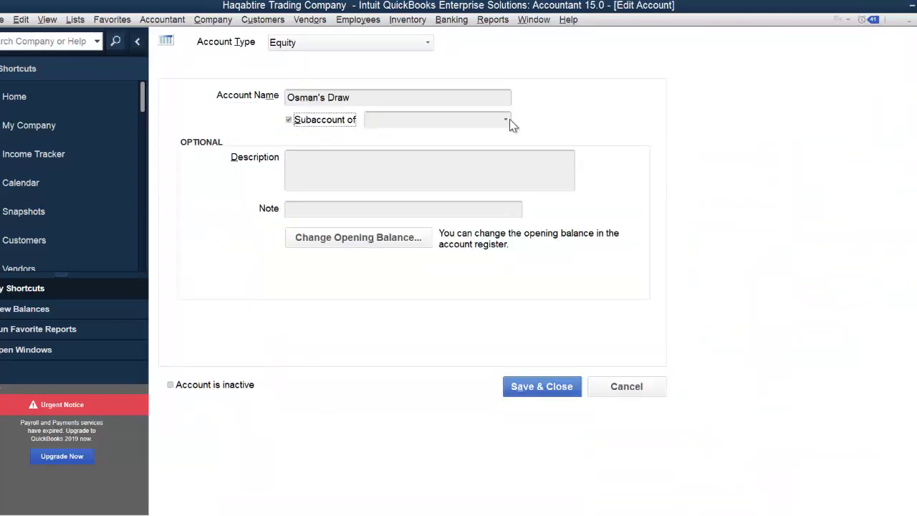
click(506, 121)
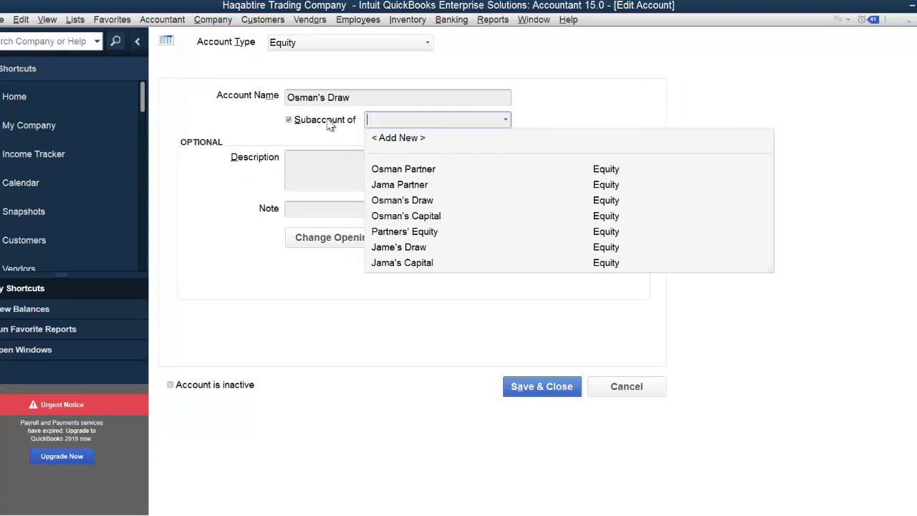
click(427, 171)
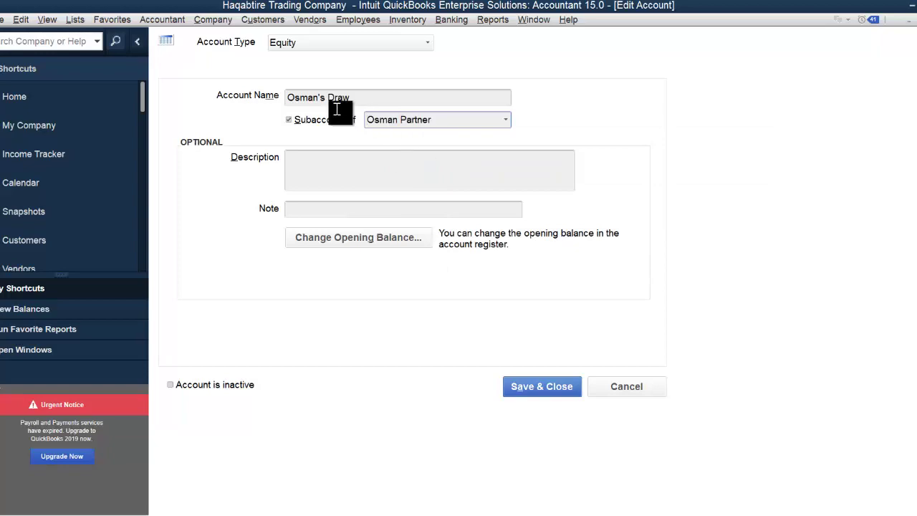
click(520, 388)
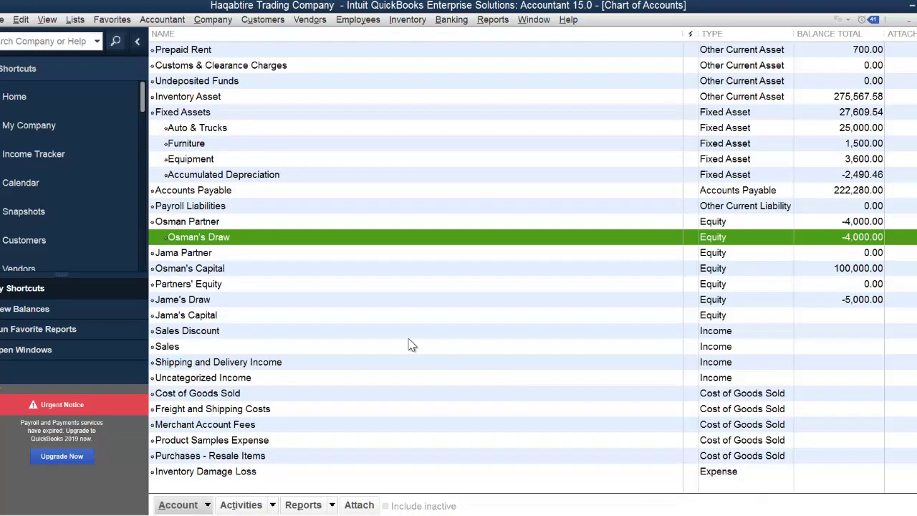
Make the capital account with the 100,000.00 balance a subaccount of the same partner's Partner account and save it.
click(189, 271)
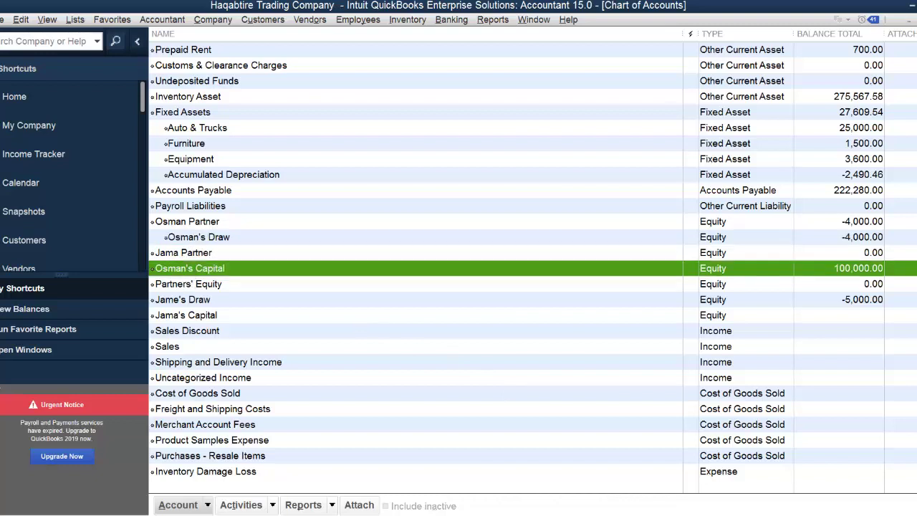
click(207, 505)
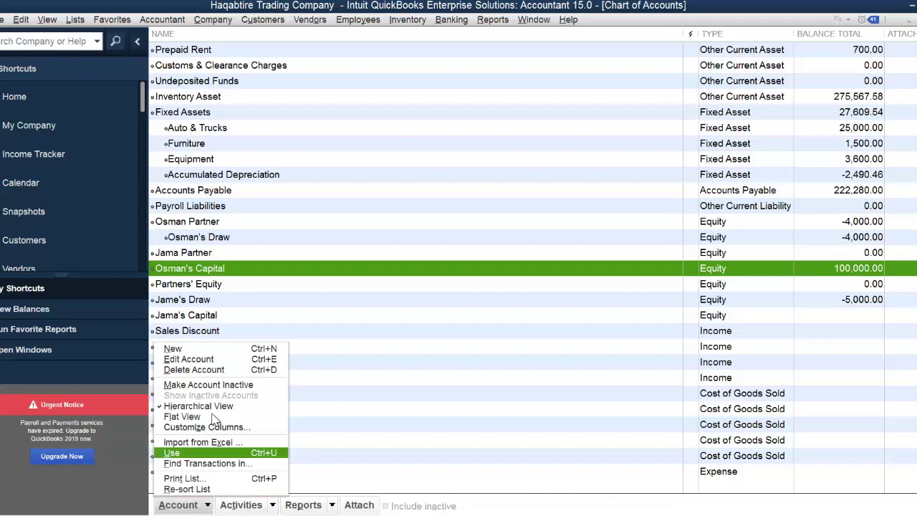
click(189, 359)
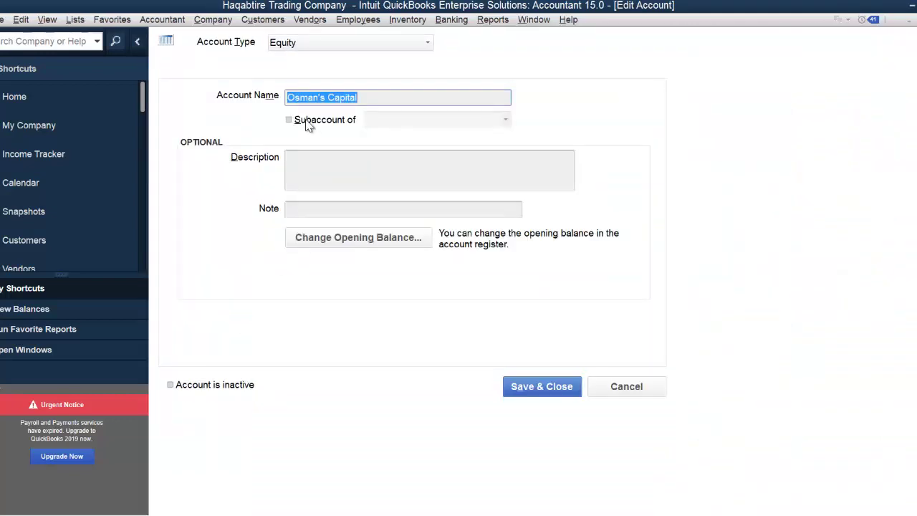
click(308, 122)
click(505, 122)
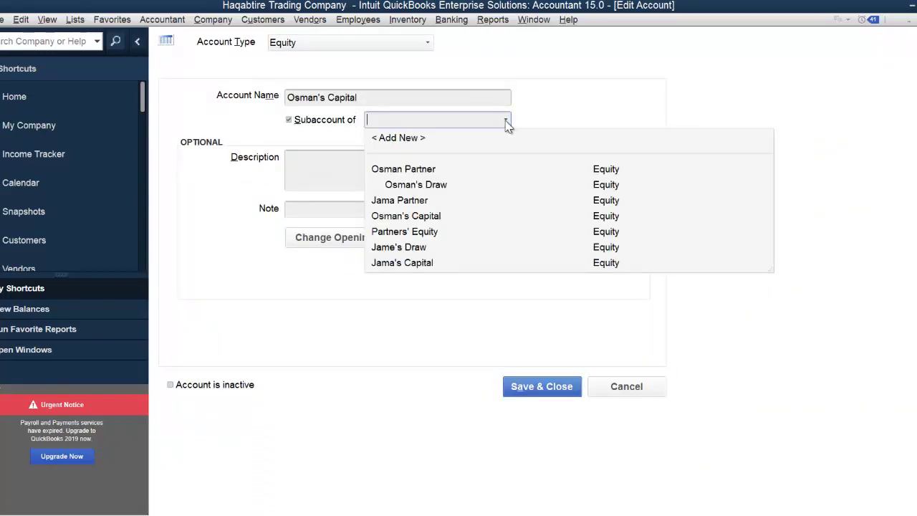
click(405, 172)
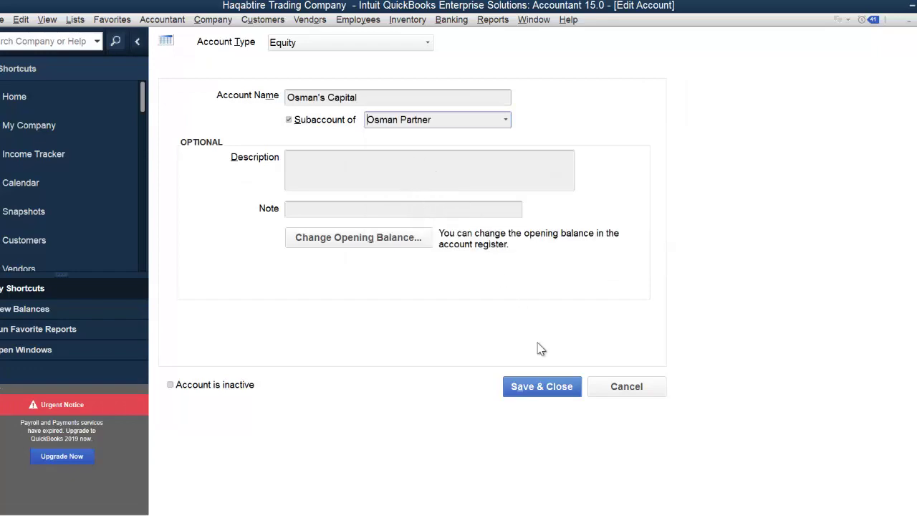
click(535, 386)
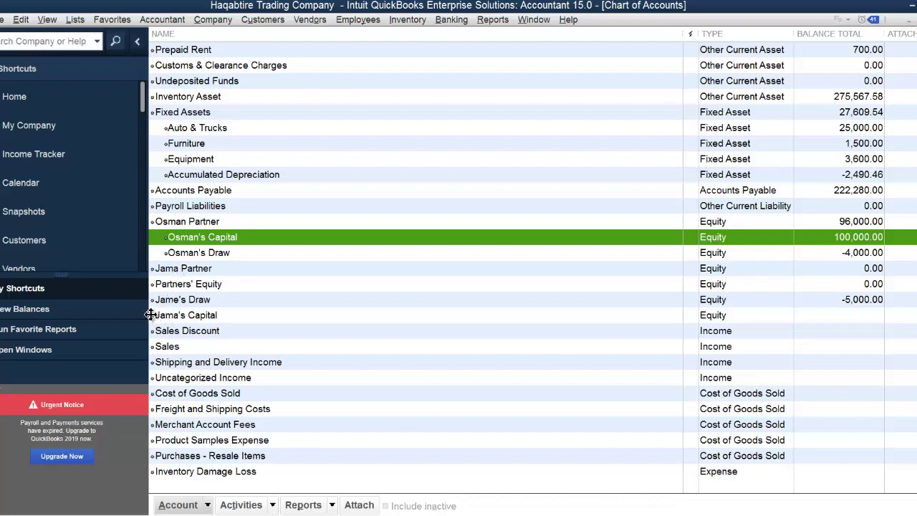
Sort the chart of accounts by name and locate the other partner's capital account.
mouse_move(150, 314)
mouse_down()
mouse_move(155, 277)
mouse_move(164, 319)
mouse_up()
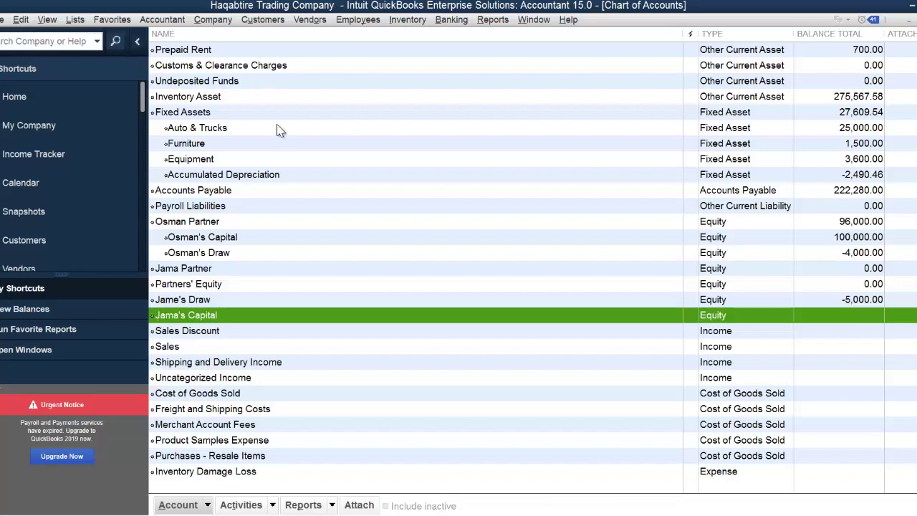
scroll(277, 129, up, 3)
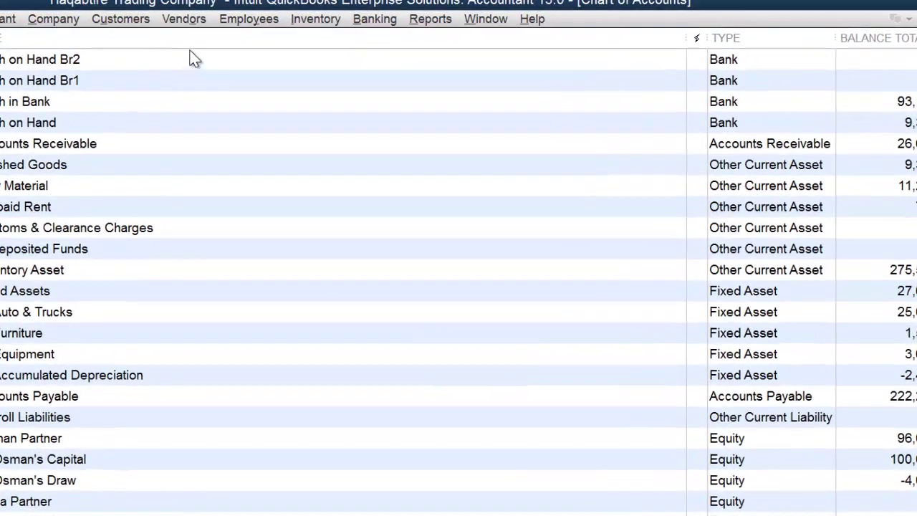
click(194, 43)
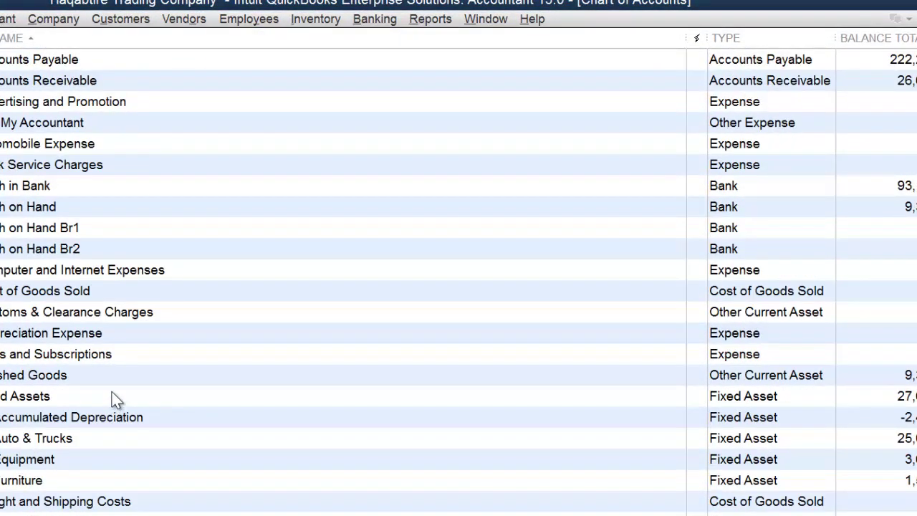
scroll(114, 399, down, 2)
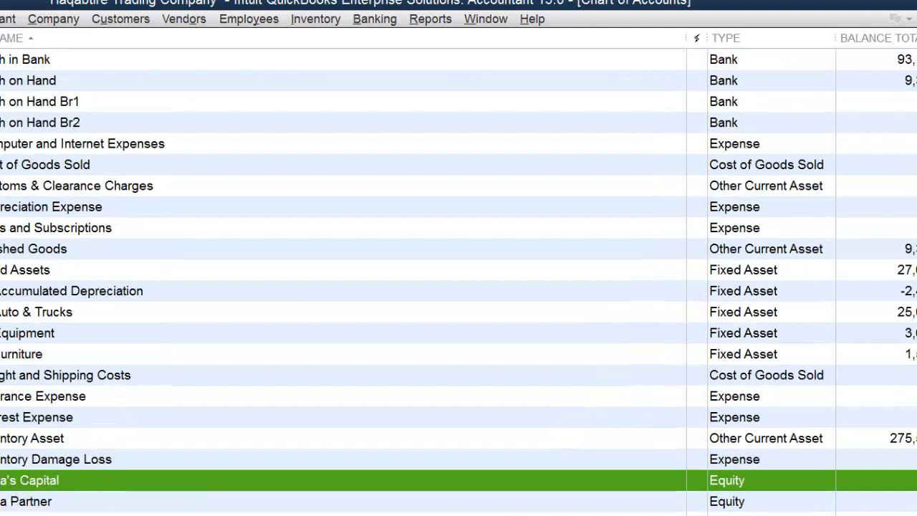
Try to make the other partner's capital account, the Equity account without a listed balance, a subaccount of the same partner's Partner account.
right_click(2, 479)
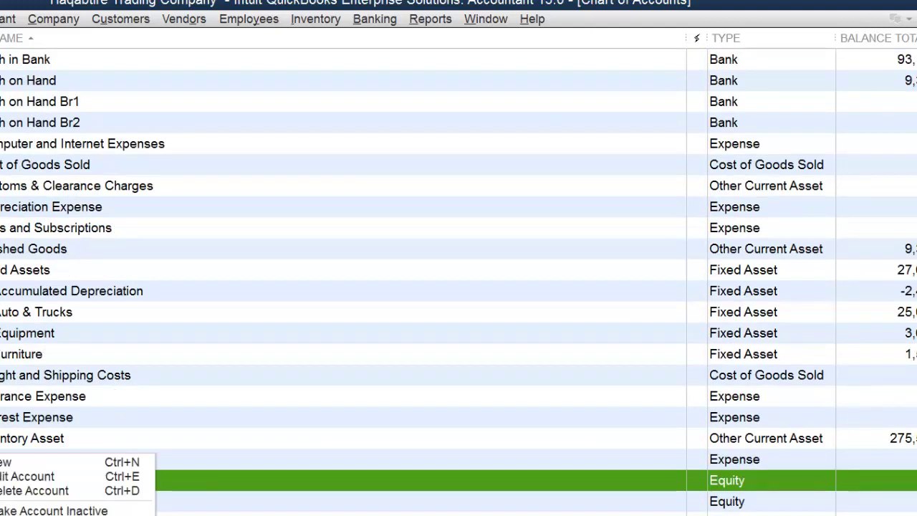
click(44, 474)
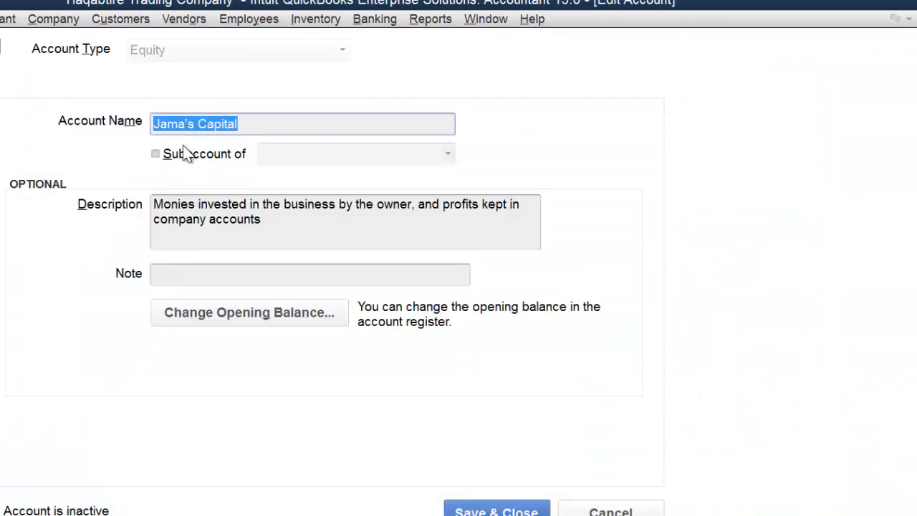
click(156, 154)
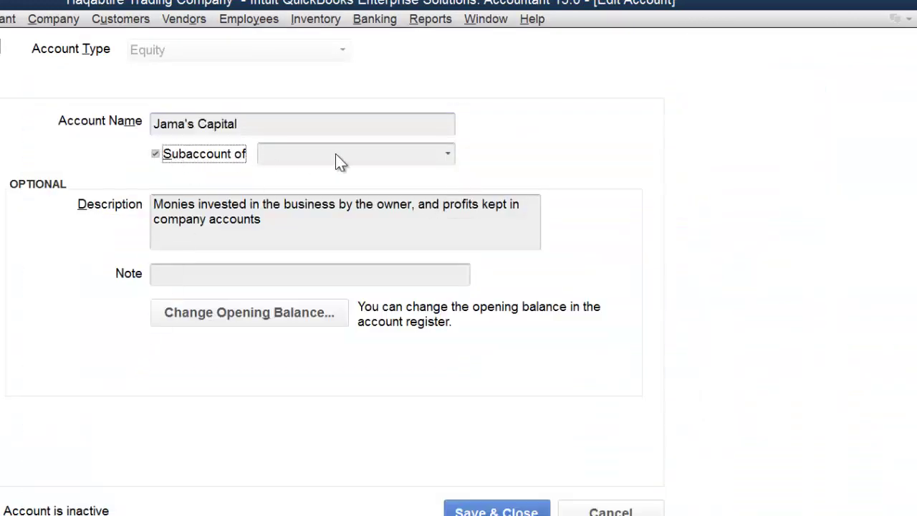
click(449, 159)
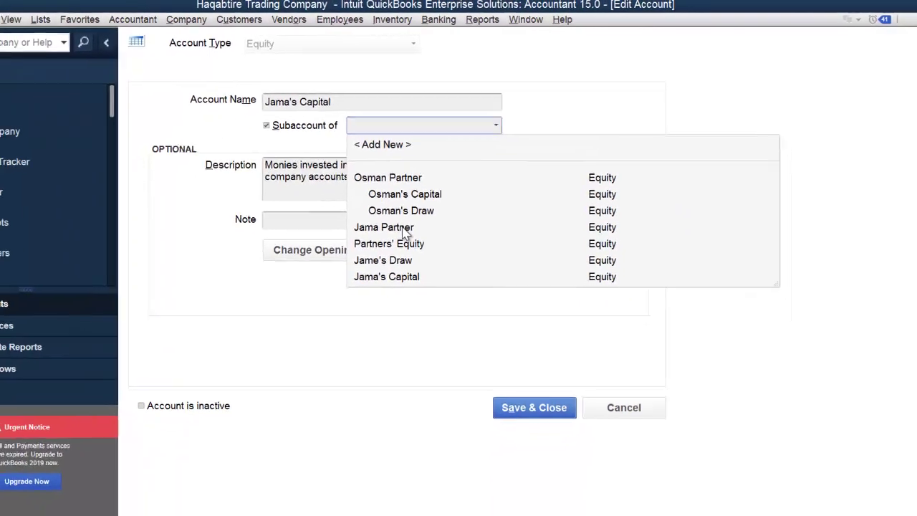
click(403, 233)
click(512, 406)
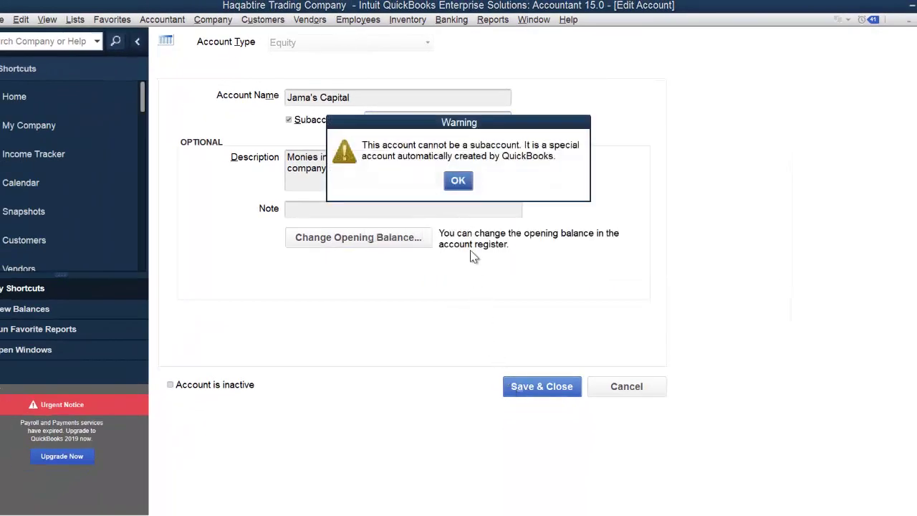
click(458, 180)
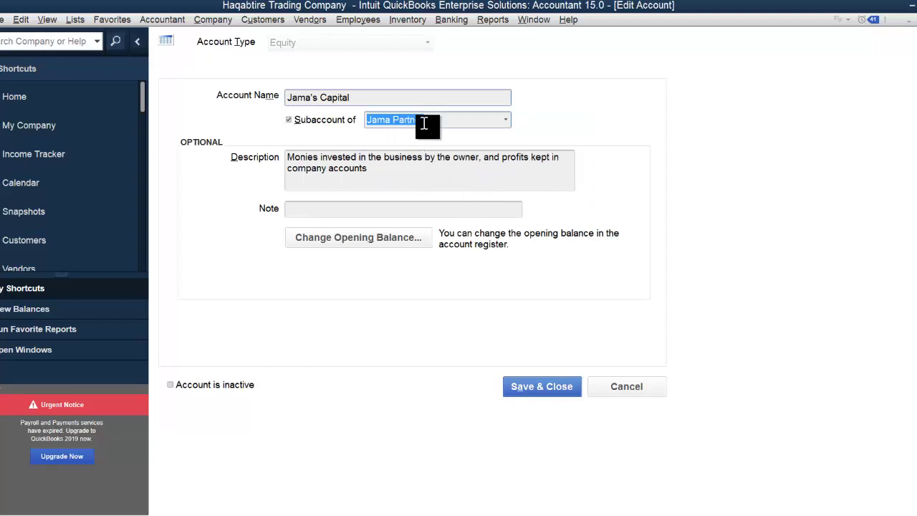
click(515, 387)
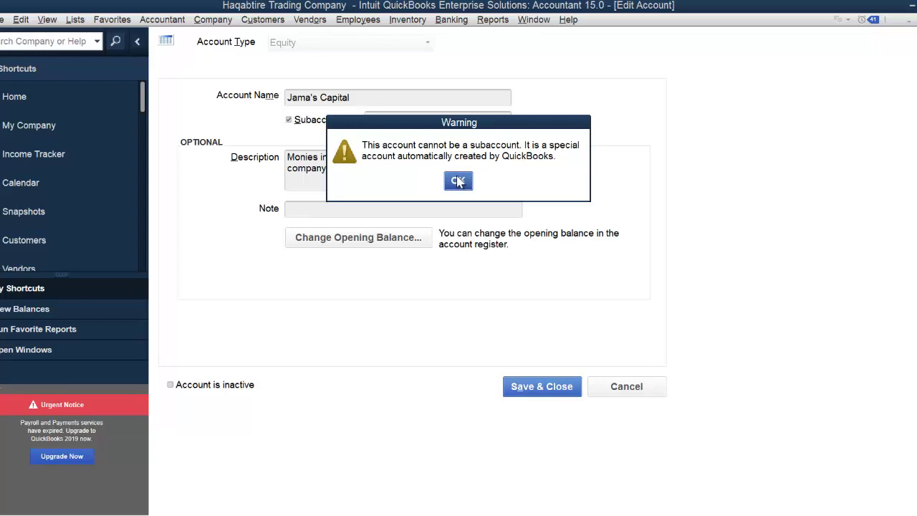
click(457, 181)
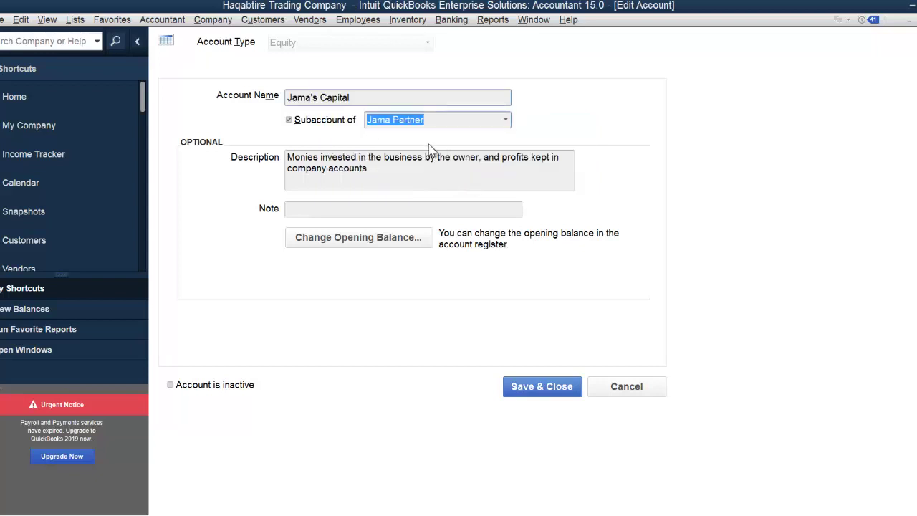
click(612, 386)
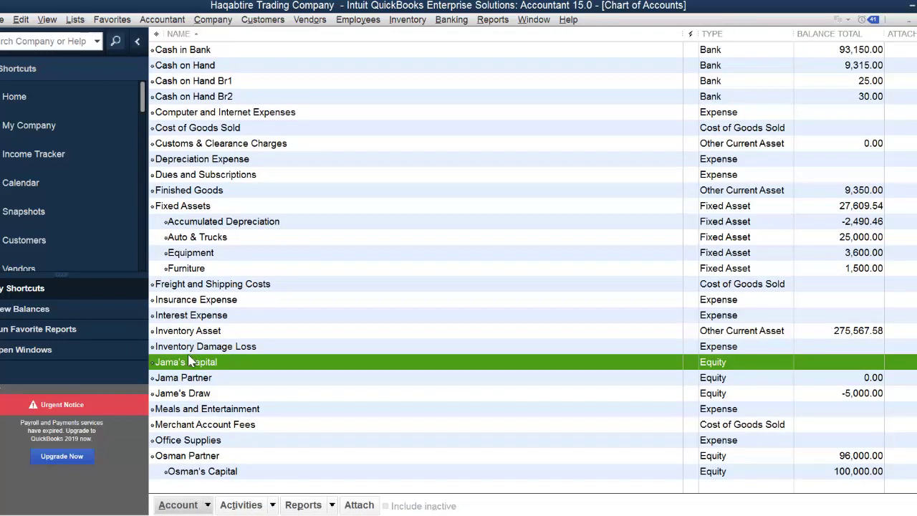
click(179, 381)
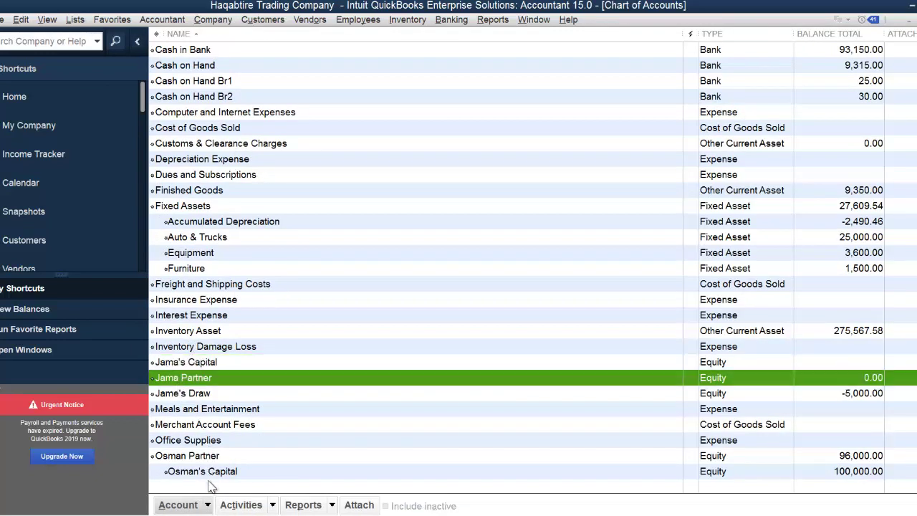
click(208, 506)
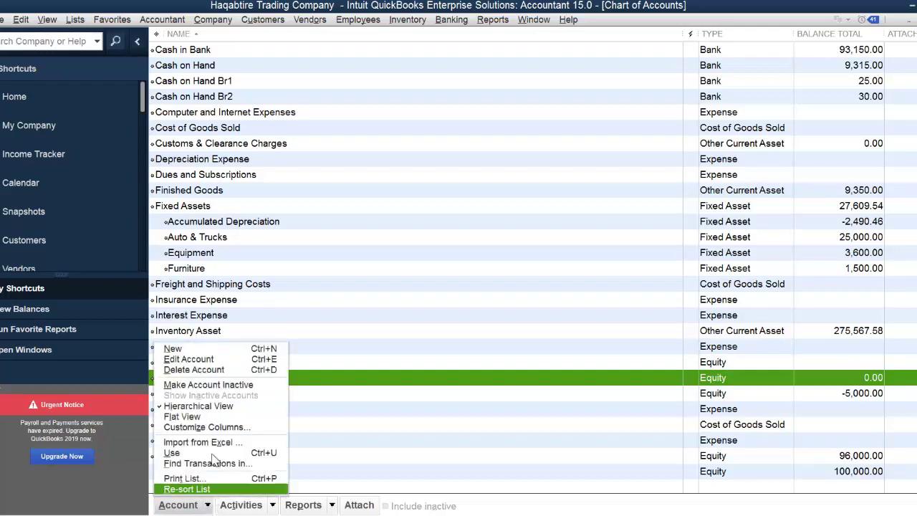
click(199, 362)
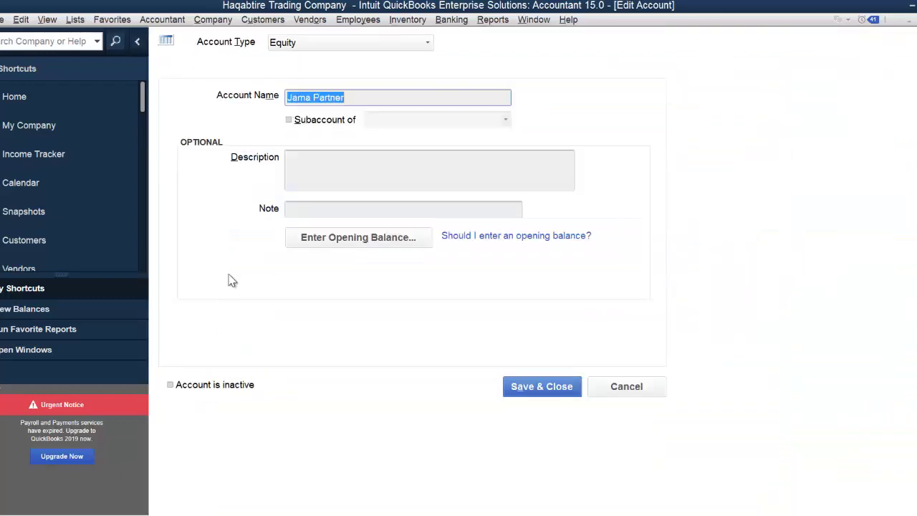
click(308, 122)
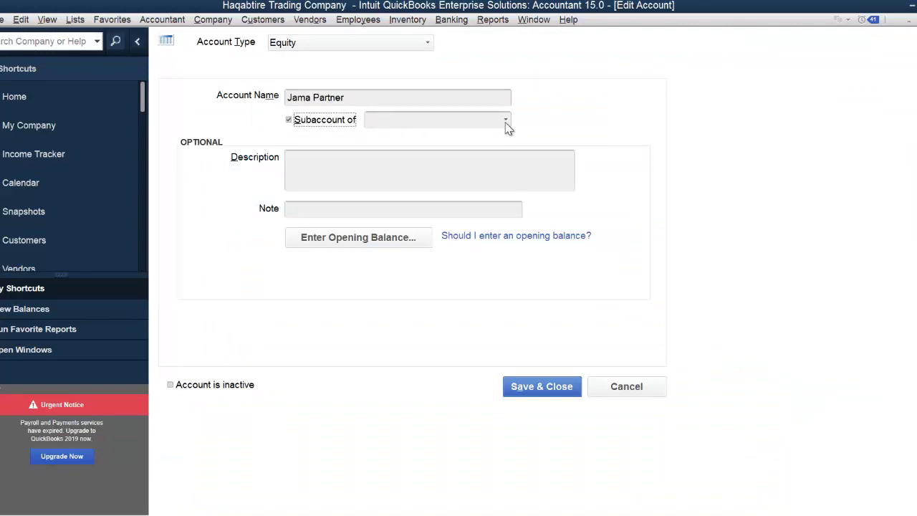
click(606, 386)
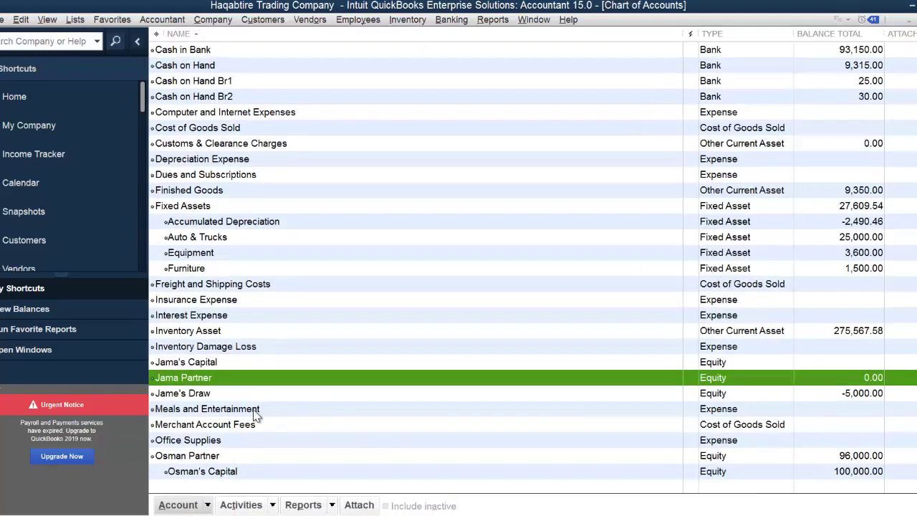
Make the draw account with the -5,000.00 balance a subaccount of the same partner's Partner account and save it.
click(207, 394)
click(208, 504)
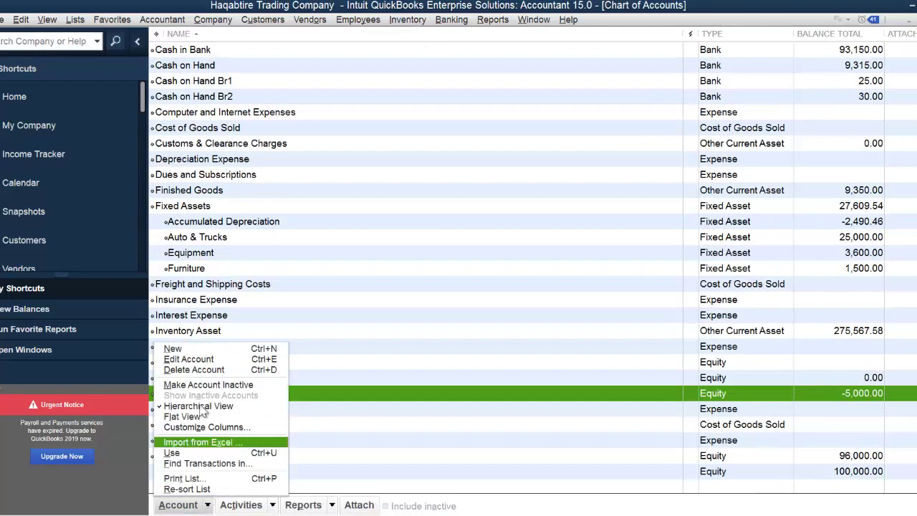
click(188, 359)
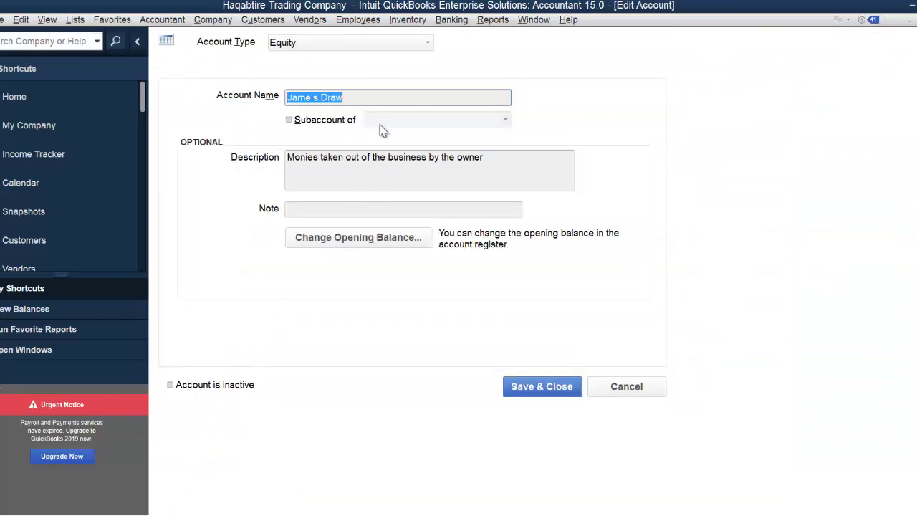
click(289, 119)
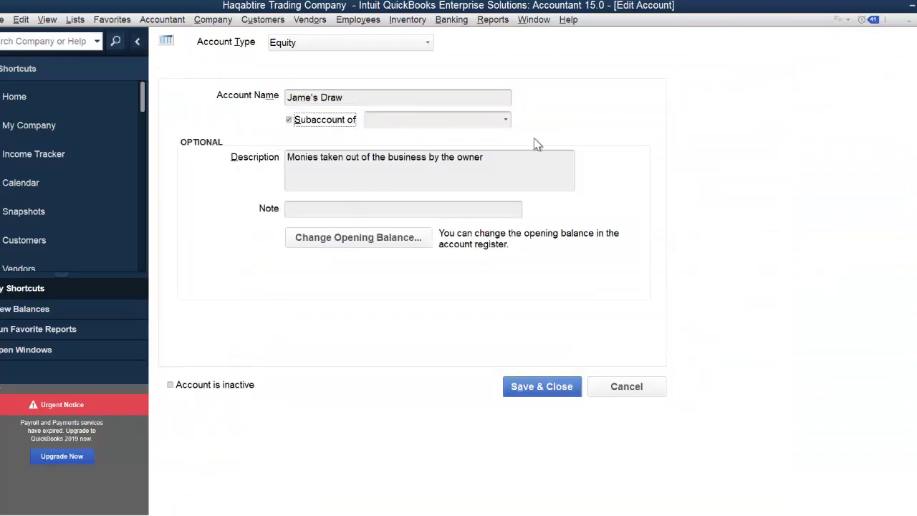
click(505, 120)
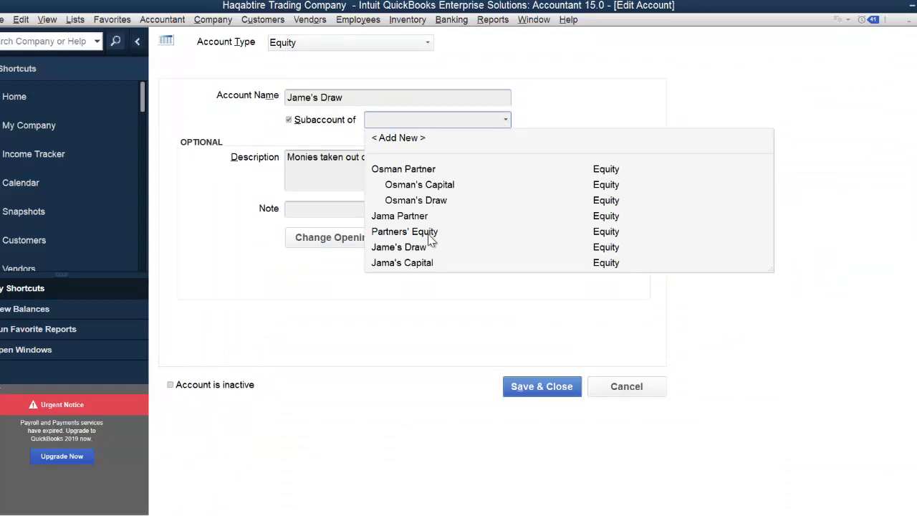
click(400, 216)
click(516, 386)
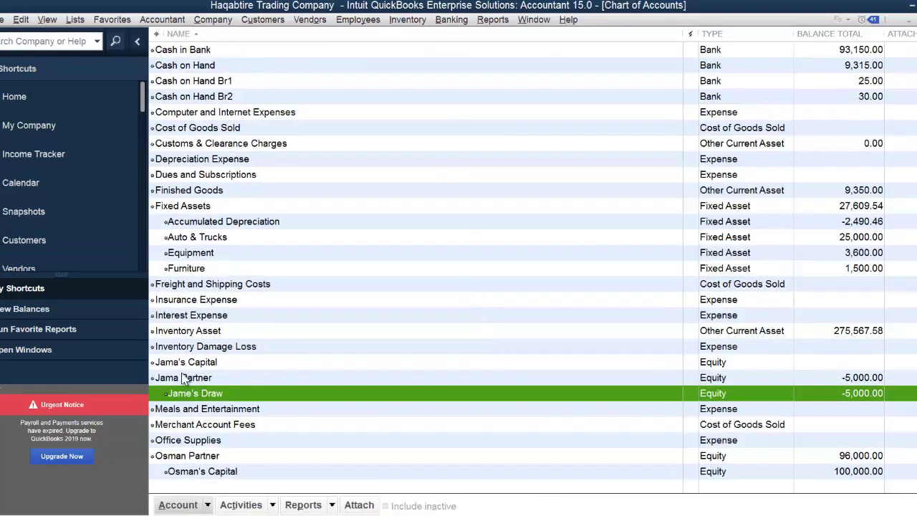
Run a QuickReport on the capital account that is still outside its partner's Partner account.
click(182, 363)
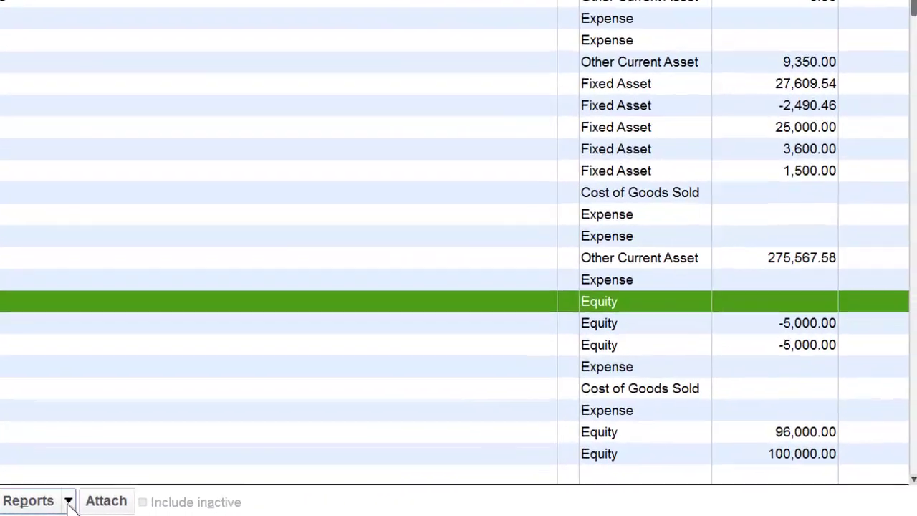
click(303, 505)
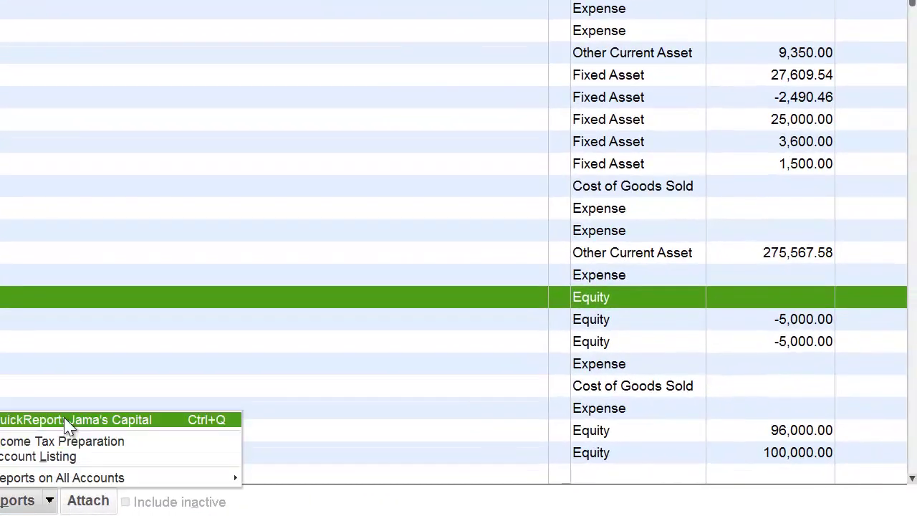
click(66, 421)
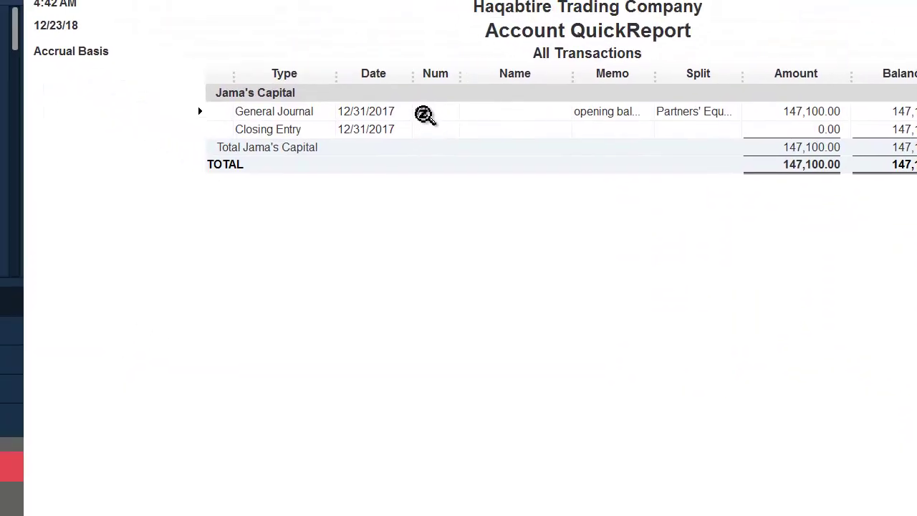
Inspect the general journal entry dated 12/31/2017 behind the capital account's opening balance, and return to the chart of accounts.
double_click(424, 115)
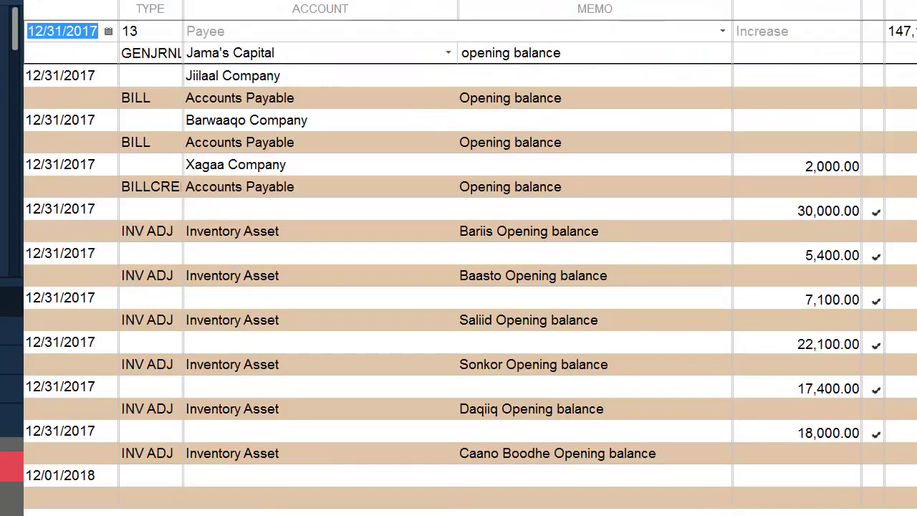
key(ctrl+e)
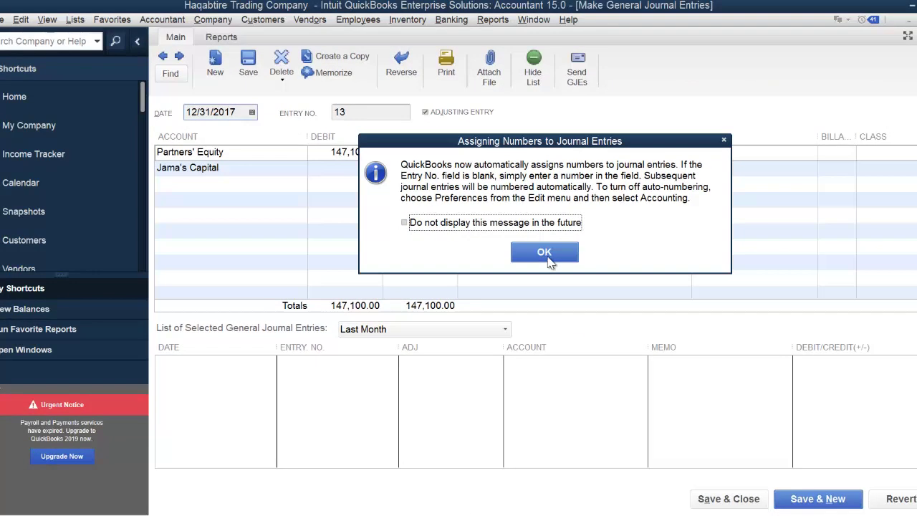
click(550, 251)
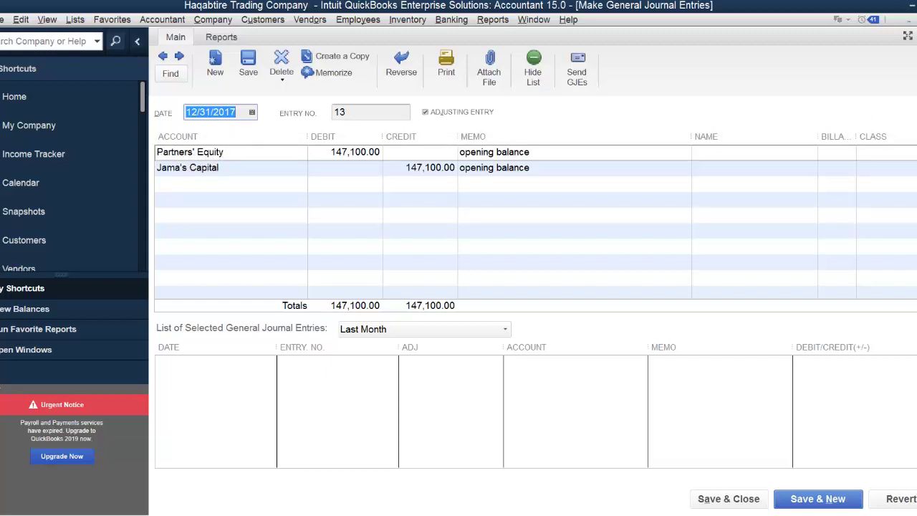
key(ctrl+r)
key(ctrl+q)
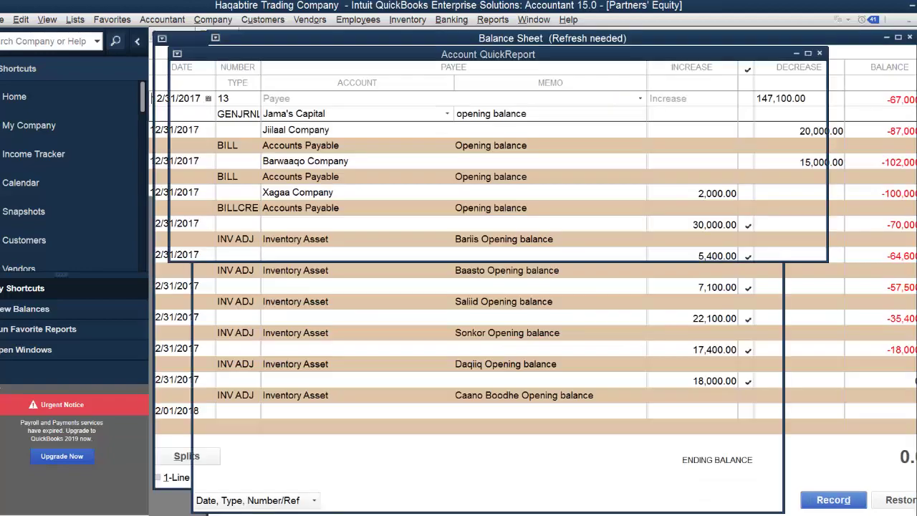
key(Escape)
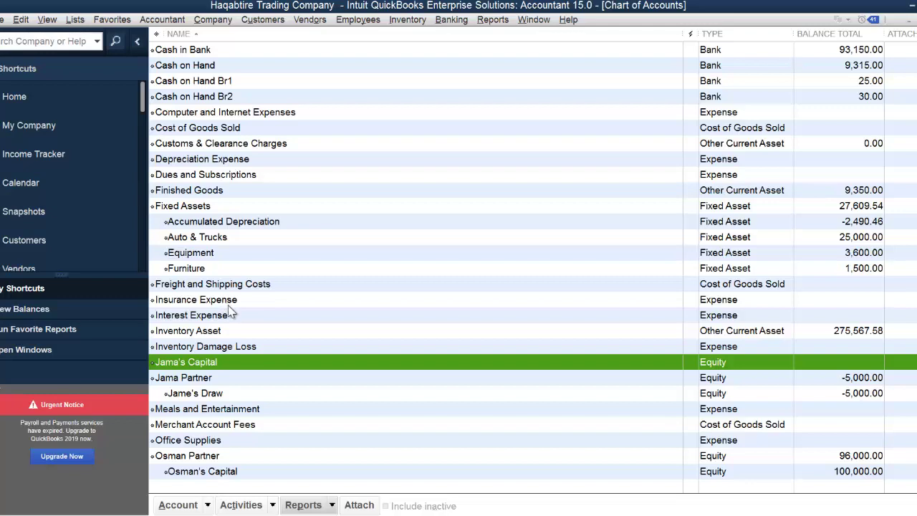
Re-sort the chart of accounts by name and by account type to review how the partners' Equity accounts are grouped.
scroll(231, 310, up, 2)
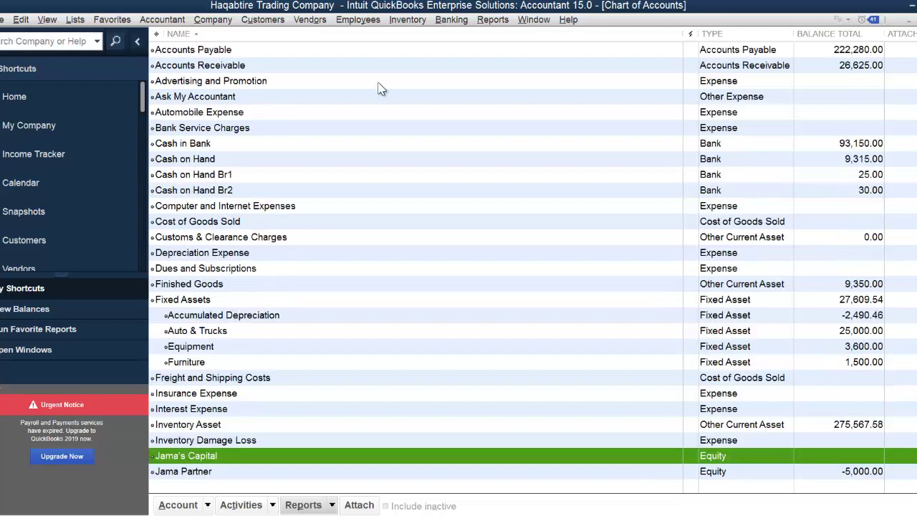
click(390, 36)
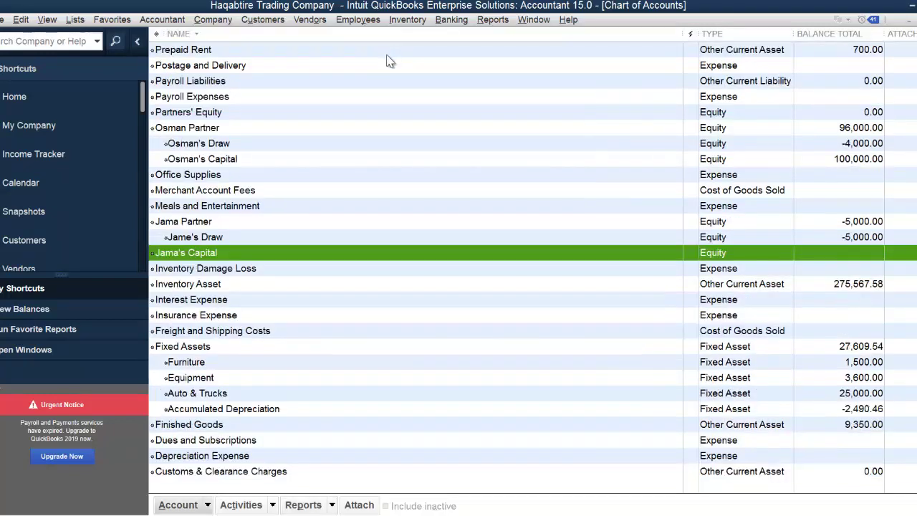
scroll(371, 154, up, 1)
scroll(370, 155, up, 1)
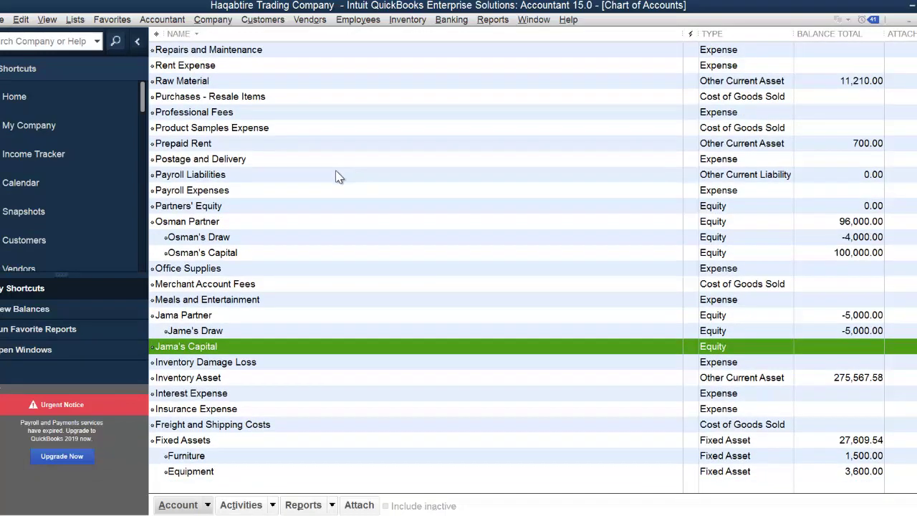
scroll(215, 197, up, 3)
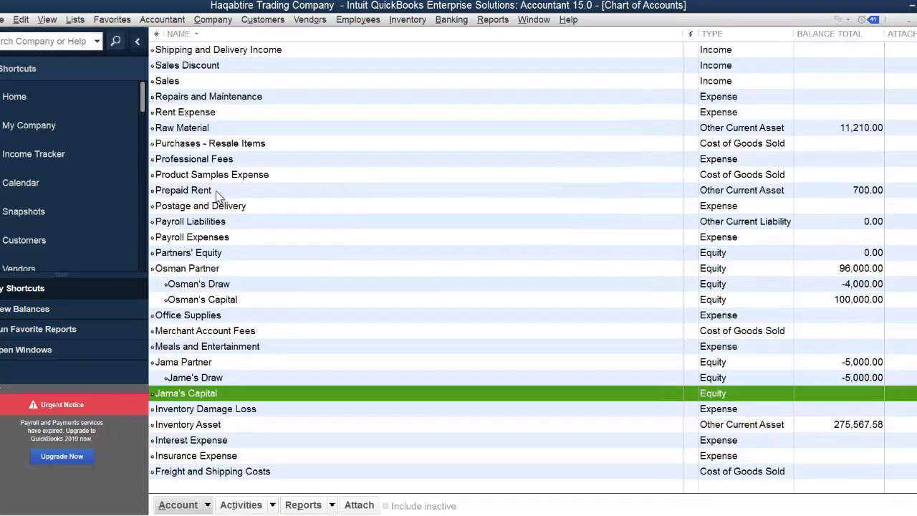
click(367, 35)
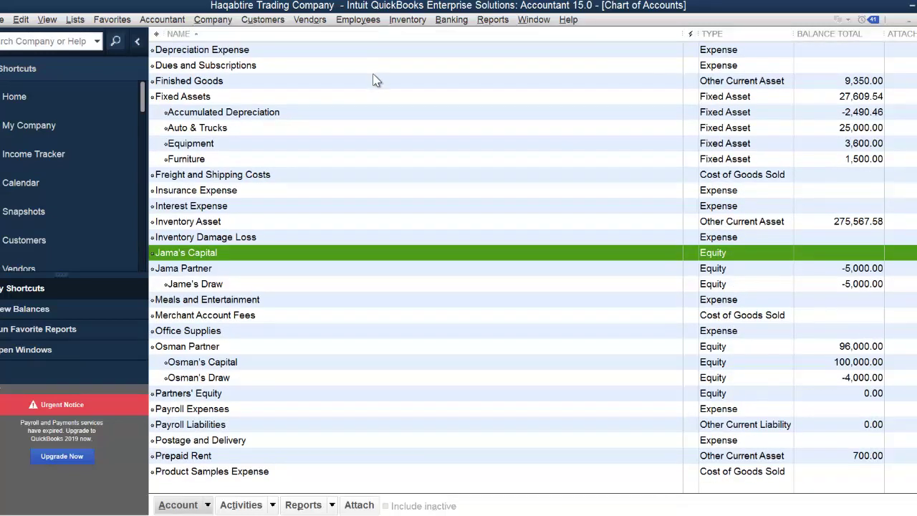
scroll(351, 154, up, 5)
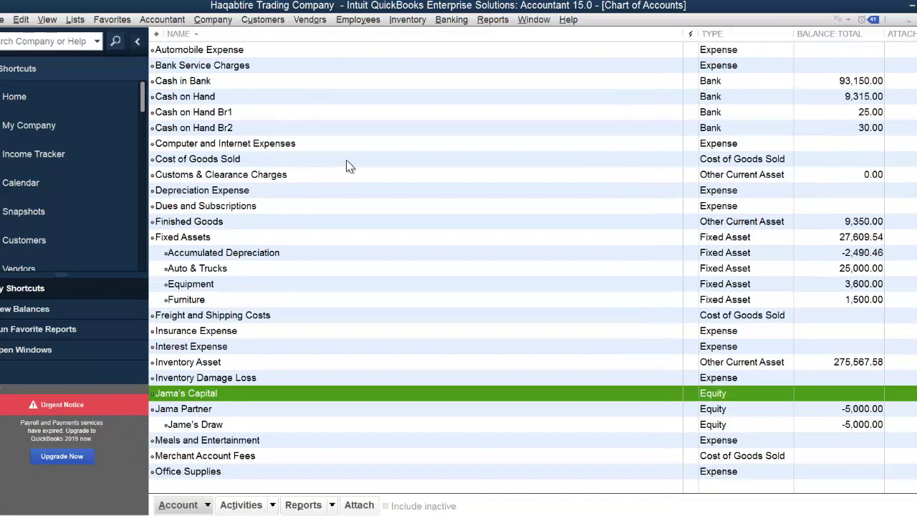
click(749, 34)
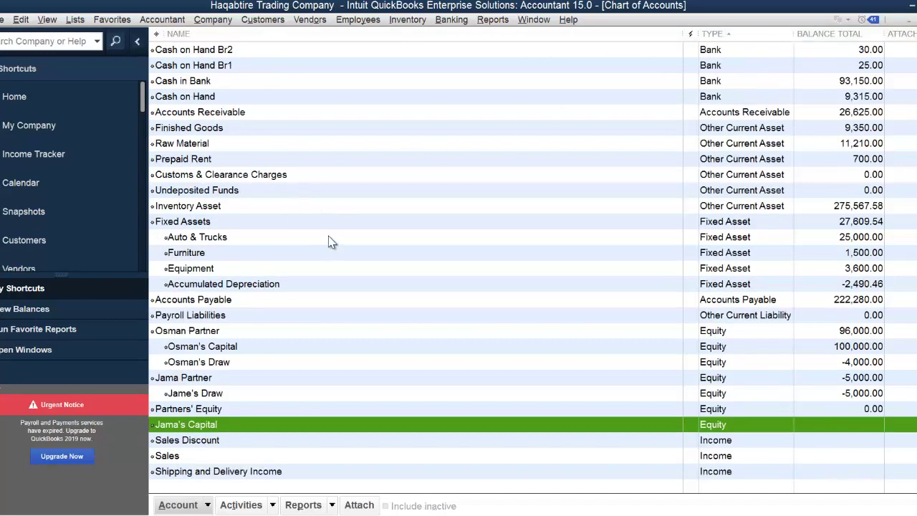
scroll(342, 227, down, 2)
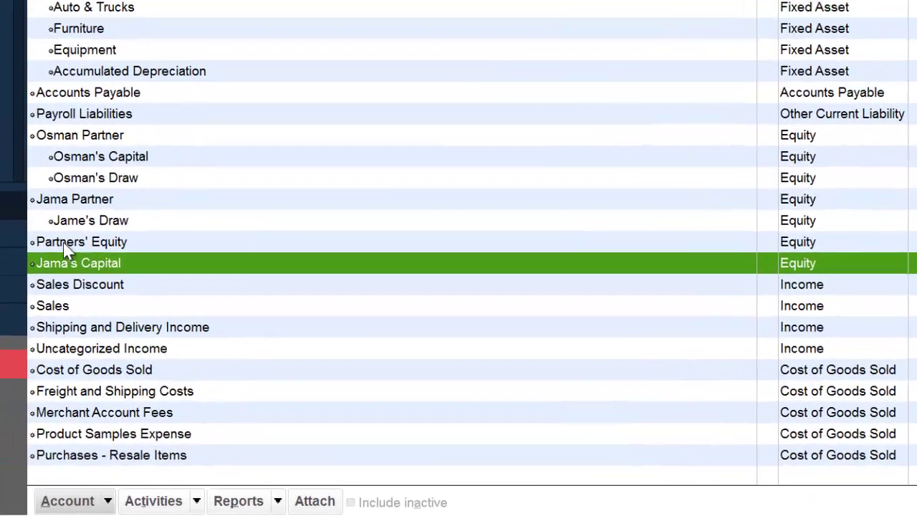
Try to make the standalone partner capital account a subaccount of the same partner's Partner account, leaving the account without saving.
click(179, 316)
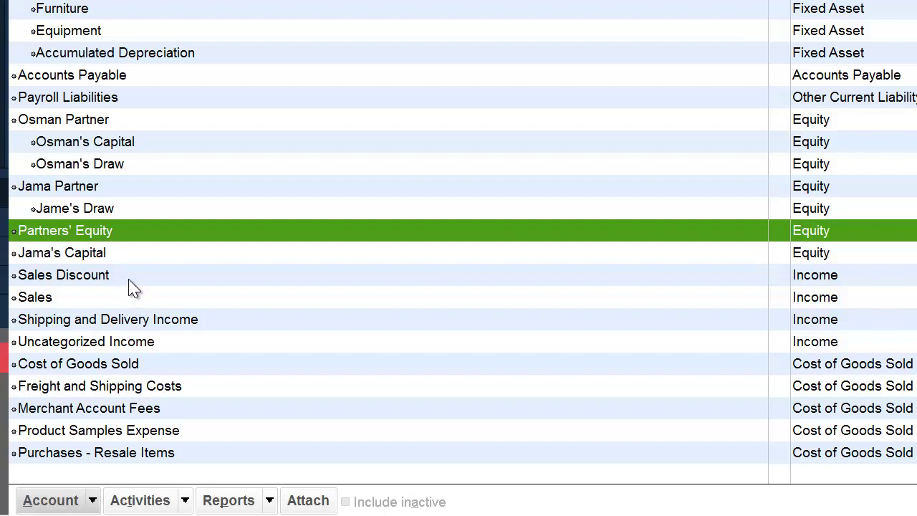
click(81, 257)
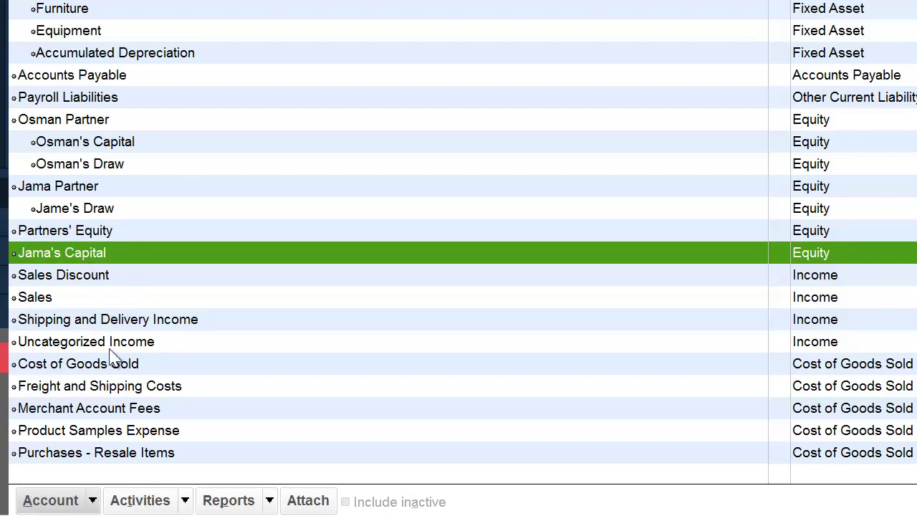
click(95, 501)
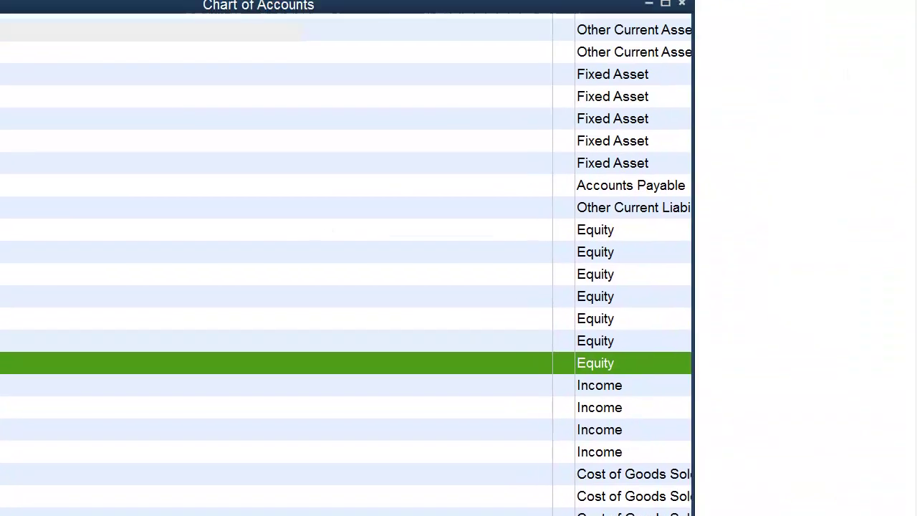
key(ctrl+e)
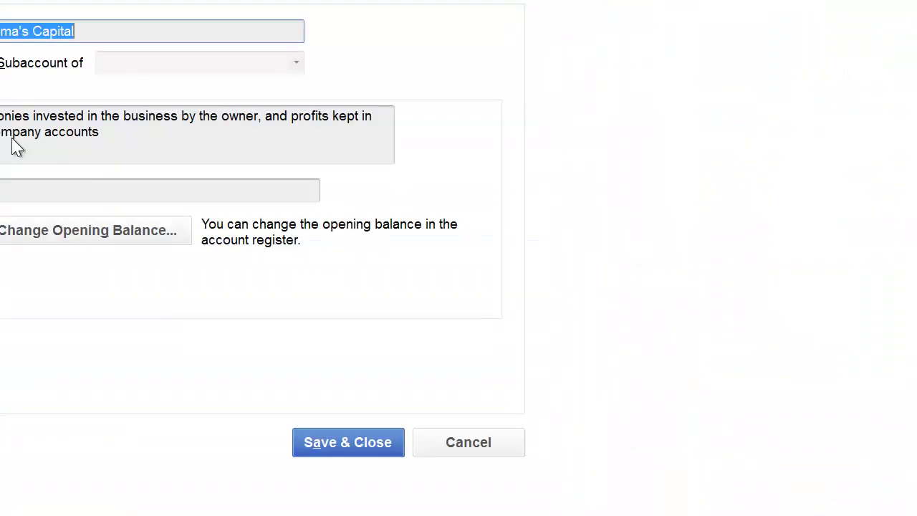
click(15, 62)
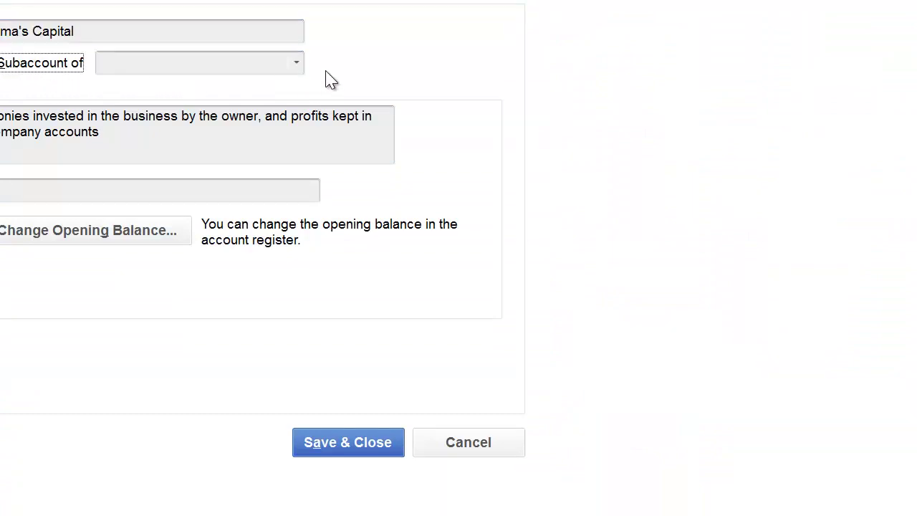
click(299, 64)
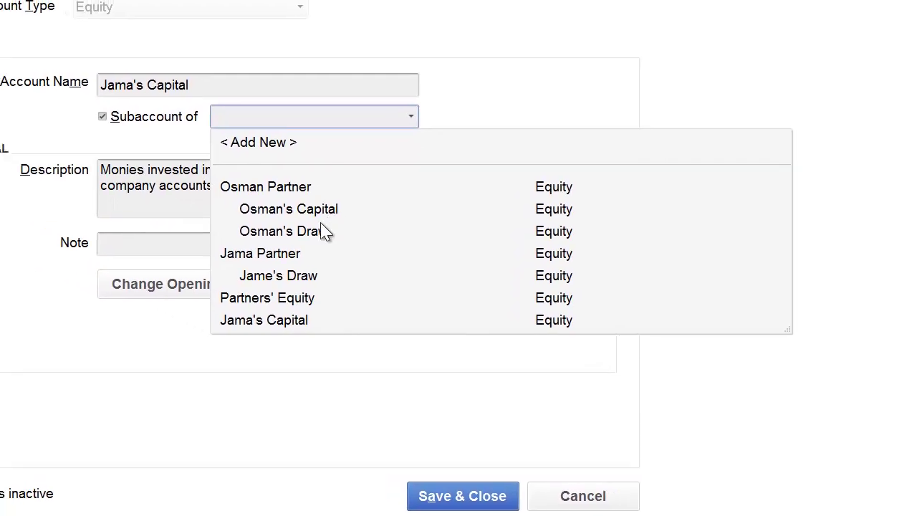
click(170, 198)
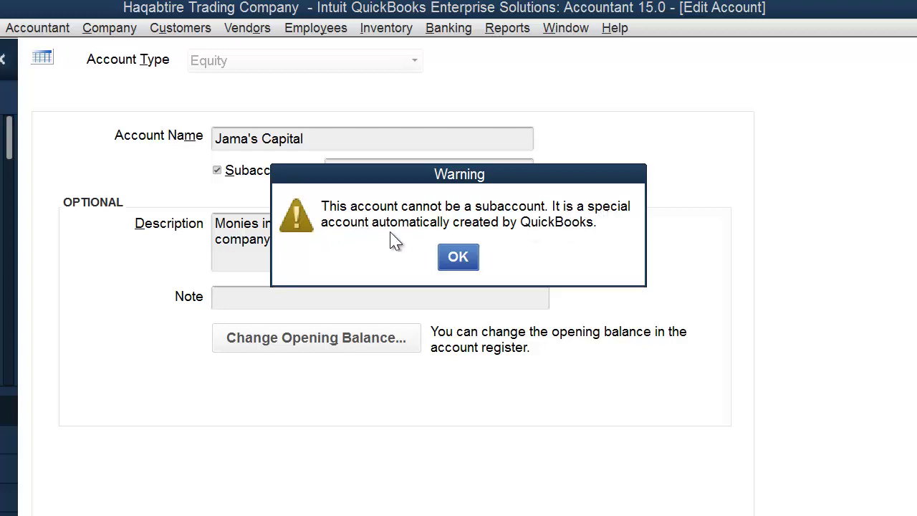
click(475, 256)
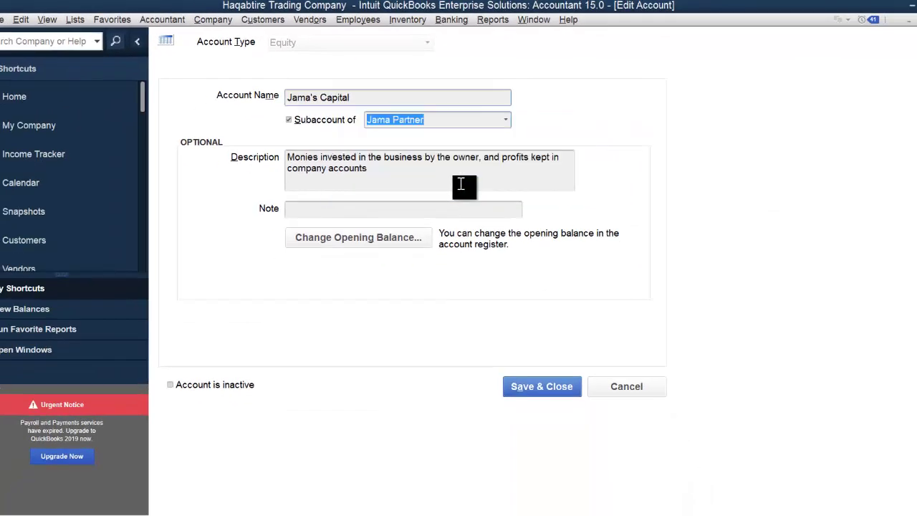
click(623, 387)
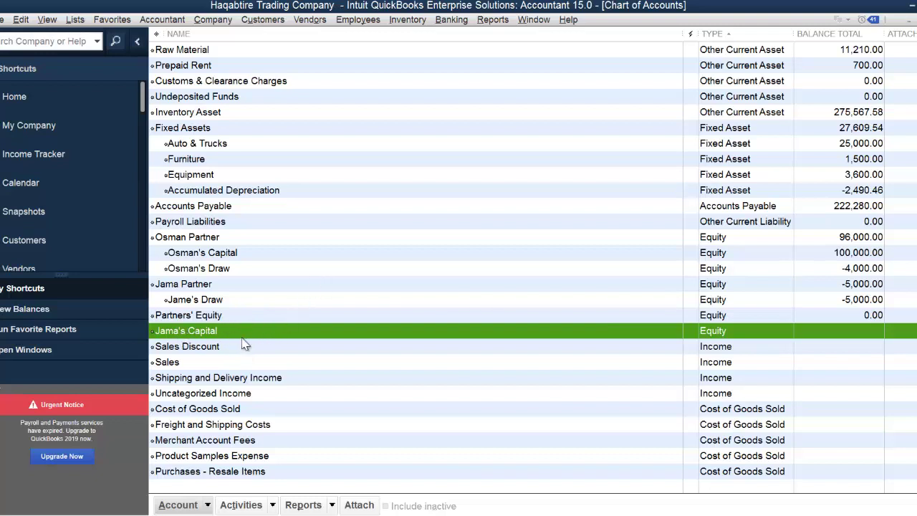
click(201, 322)
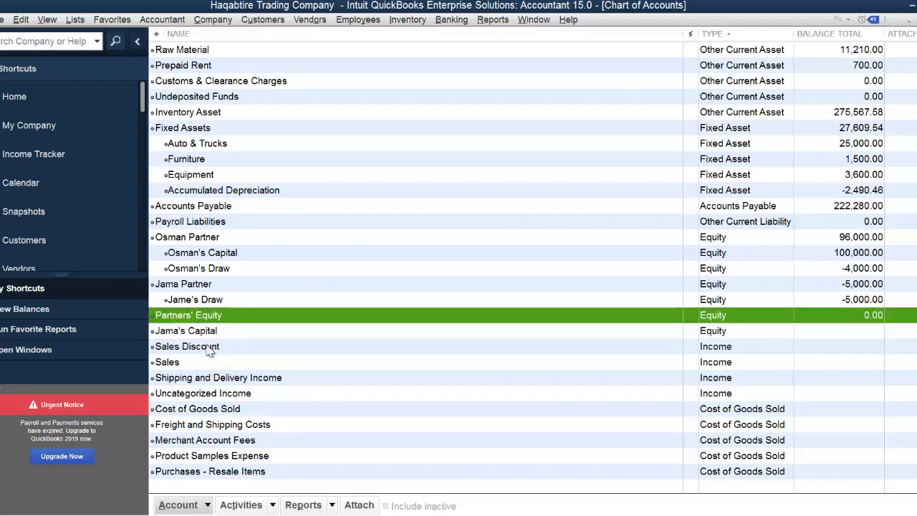
click(208, 505)
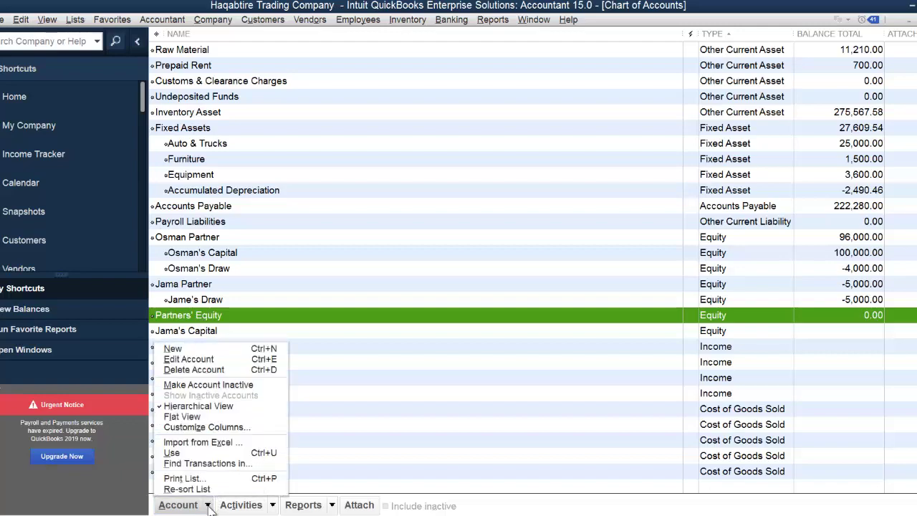
click(378, 369)
Rename the standalone partner capital account below Partners' Equity as Opening Equity and save it.
click(175, 331)
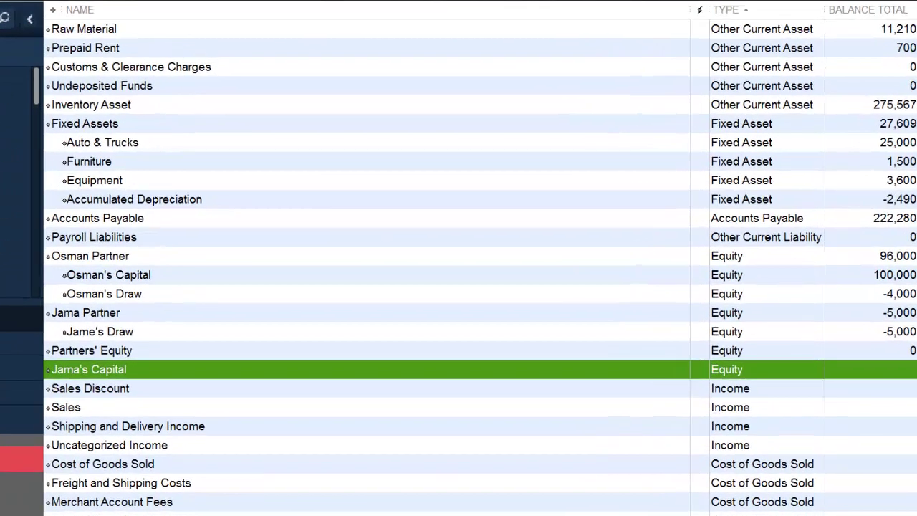
click(155, 461)
click(129, 402)
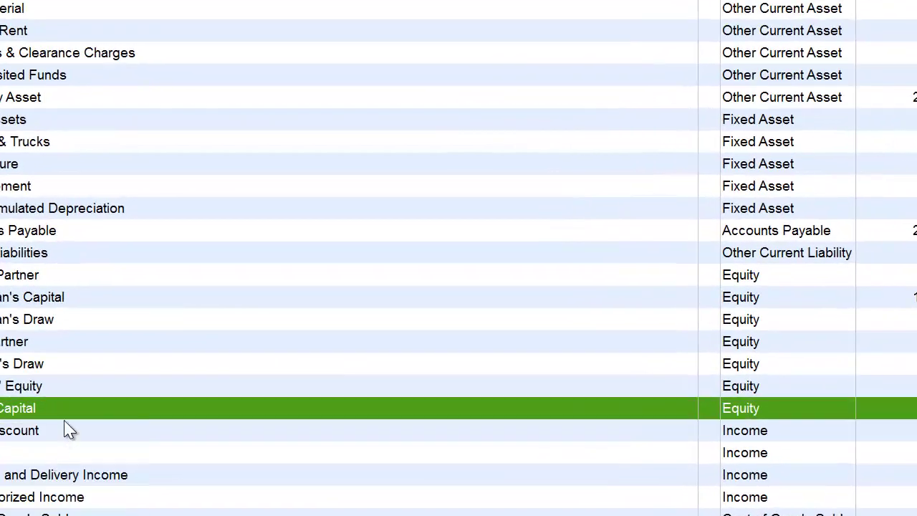
click(182, 77)
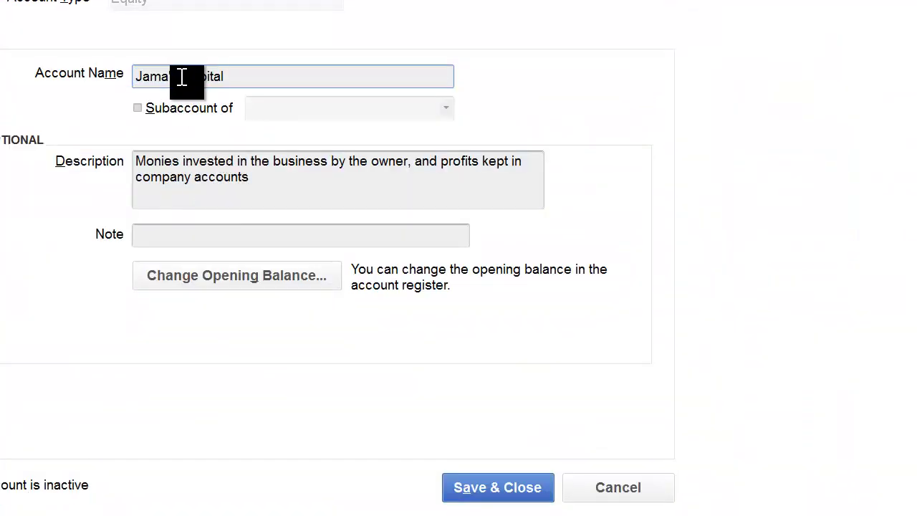
drag(182, 77, 123, 71)
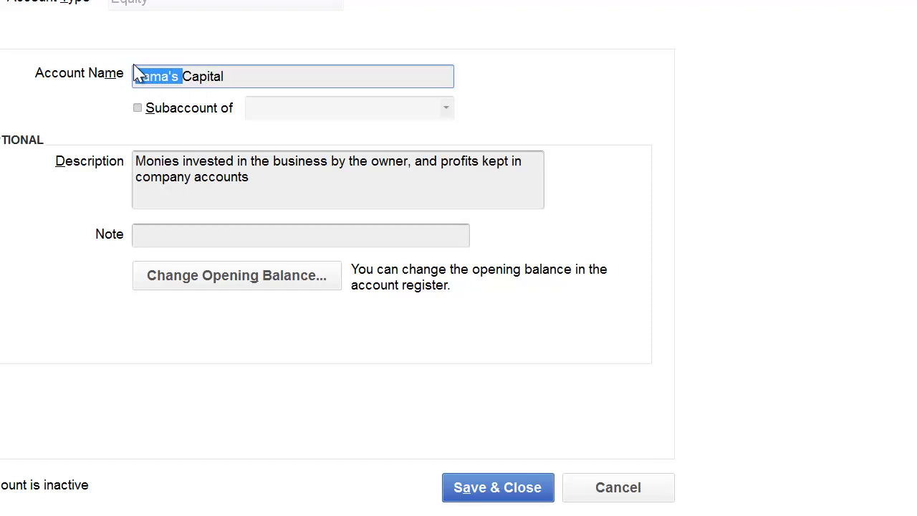
text(Openi)
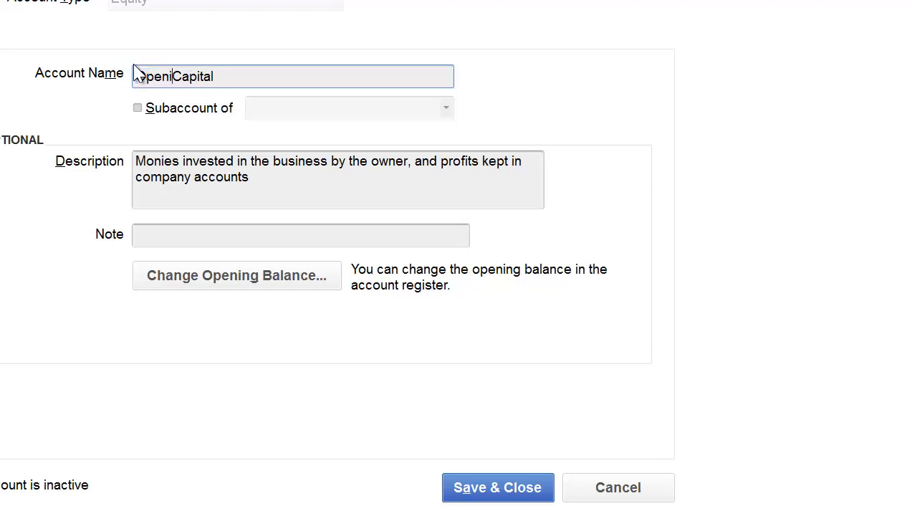
text(ng )
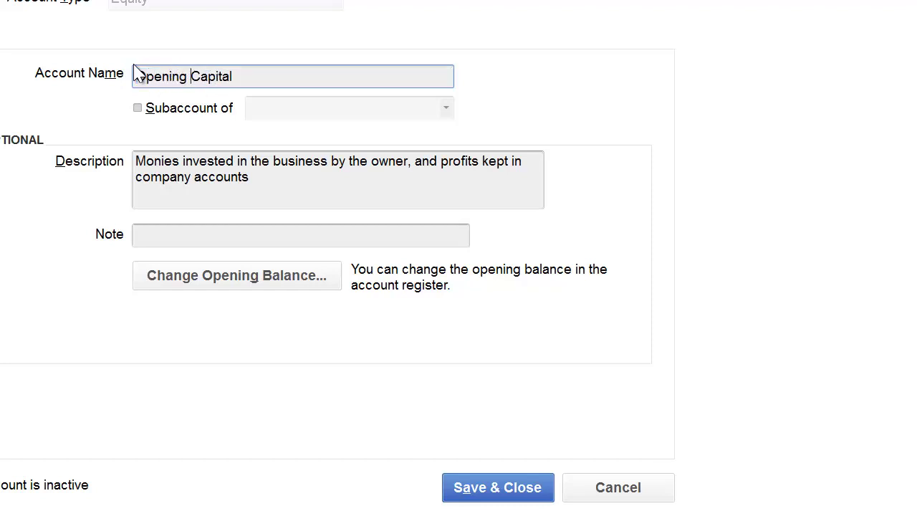
text(Equ)
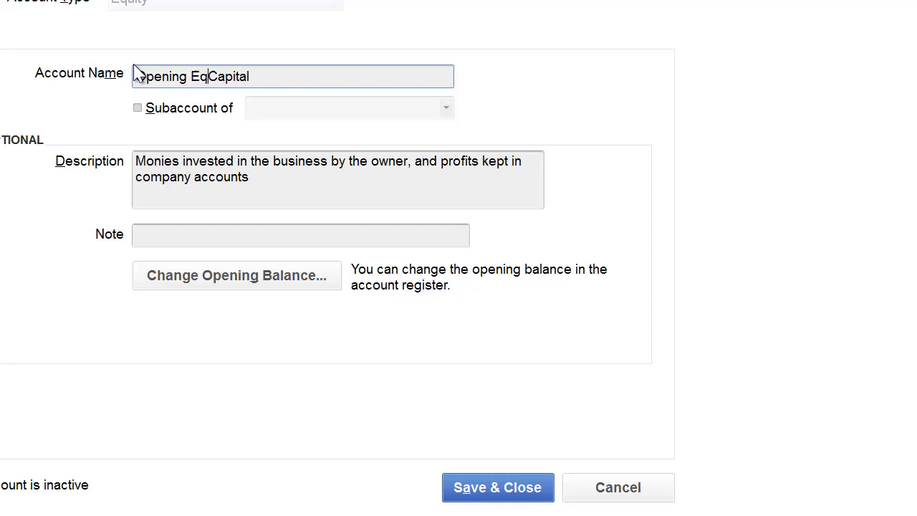
text(ity)
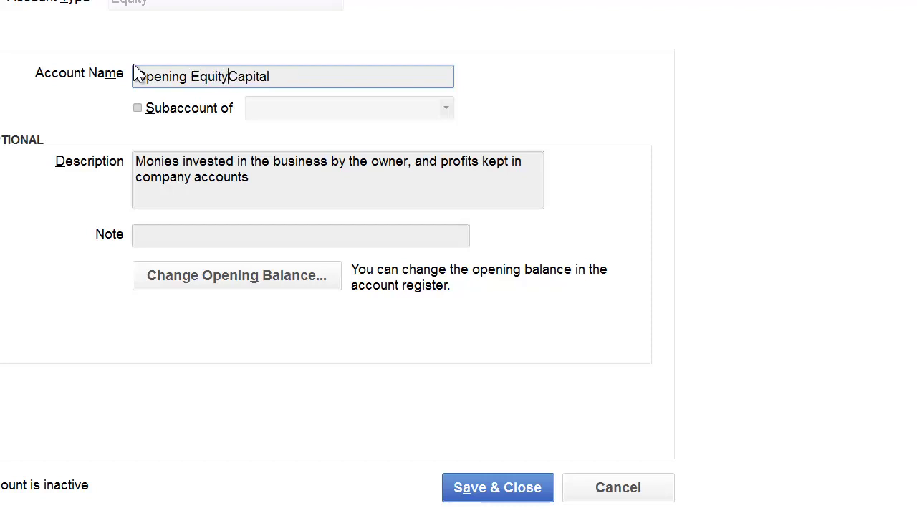
key(Delete)
key(Delete)
key(Delete)
key(Delete)
key(Delete)
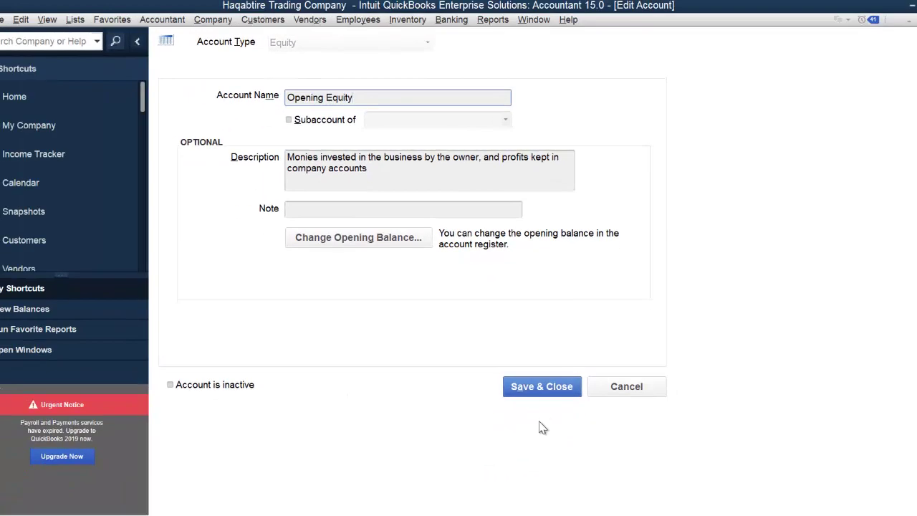
click(535, 390)
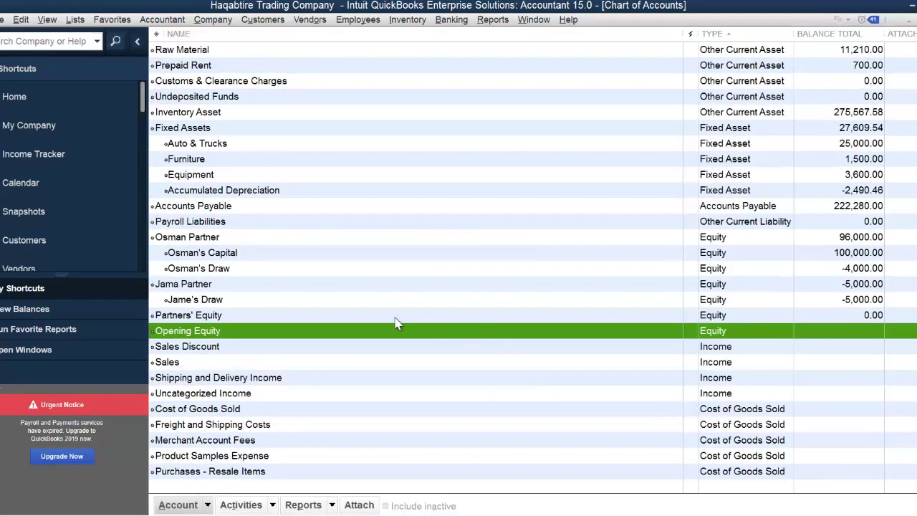
Create a new Equity account named with the second partner's first name in possessive form followed by Capital Contribution.
click(207, 320)
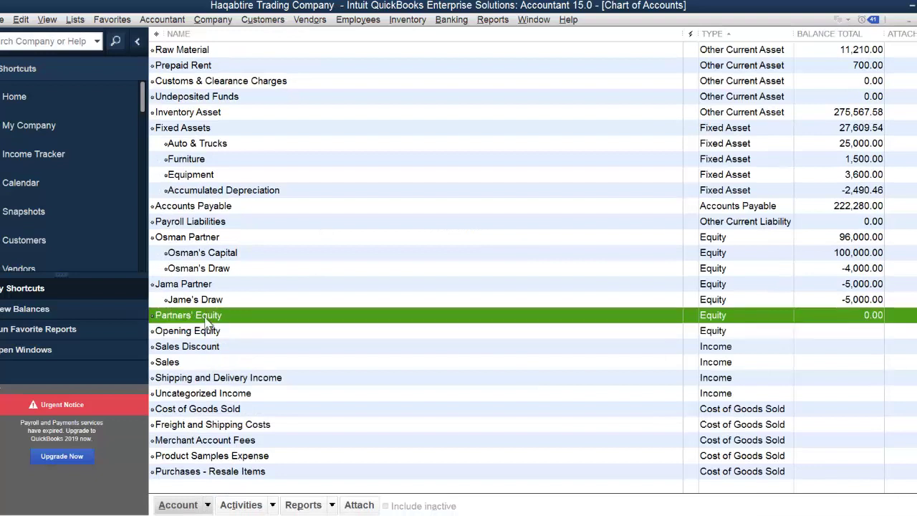
click(207, 505)
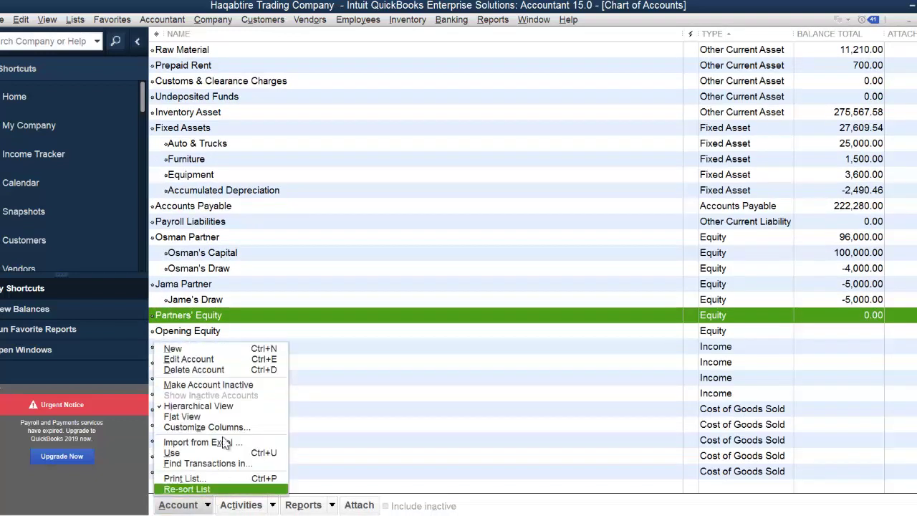
click(206, 351)
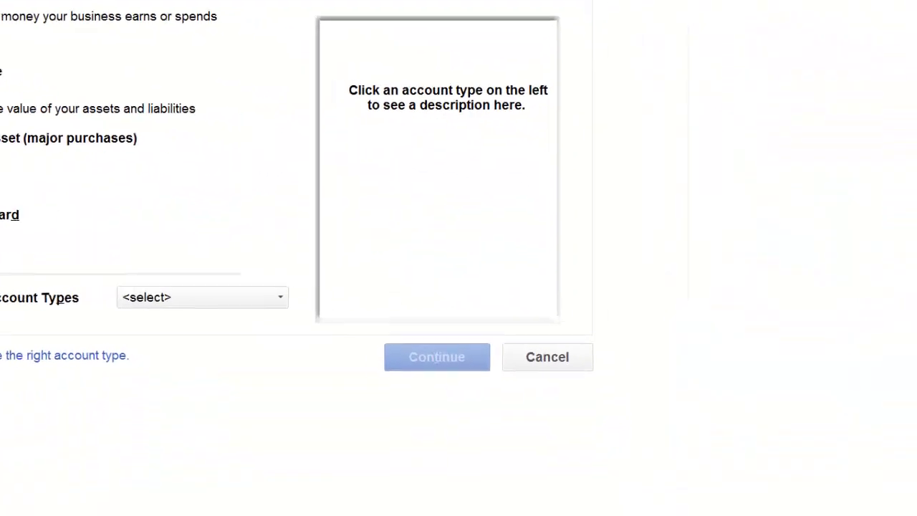
click(192, 243)
click(386, 378)
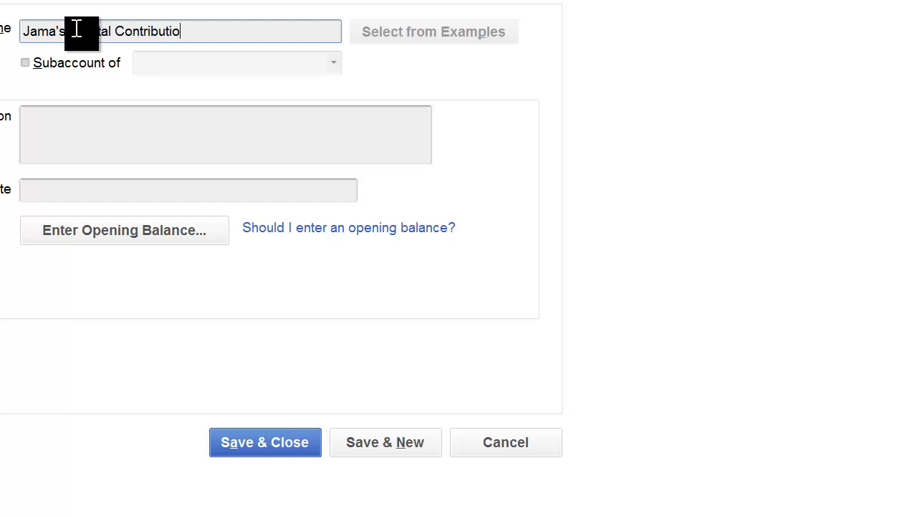
Make the new Capital Contribution account a subaccount of the same partner's Partner account and save it.
click(39, 64)
click(333, 65)
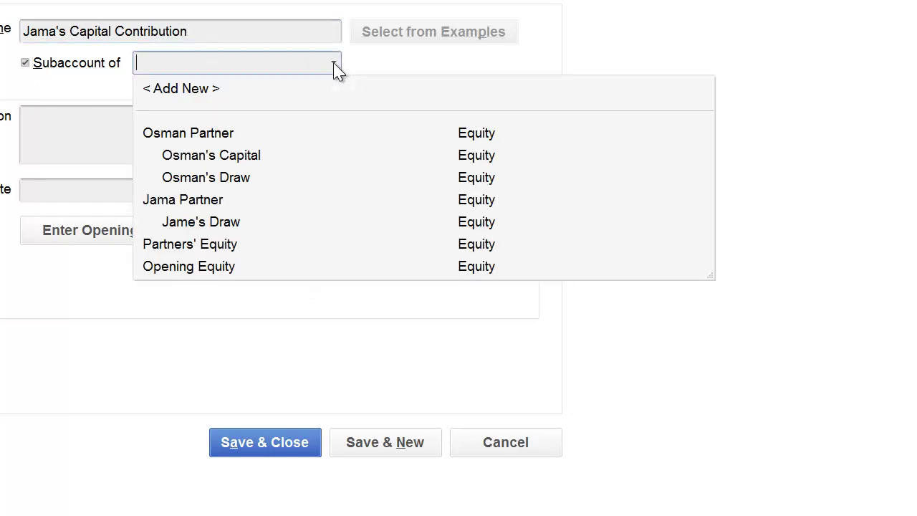
click(215, 201)
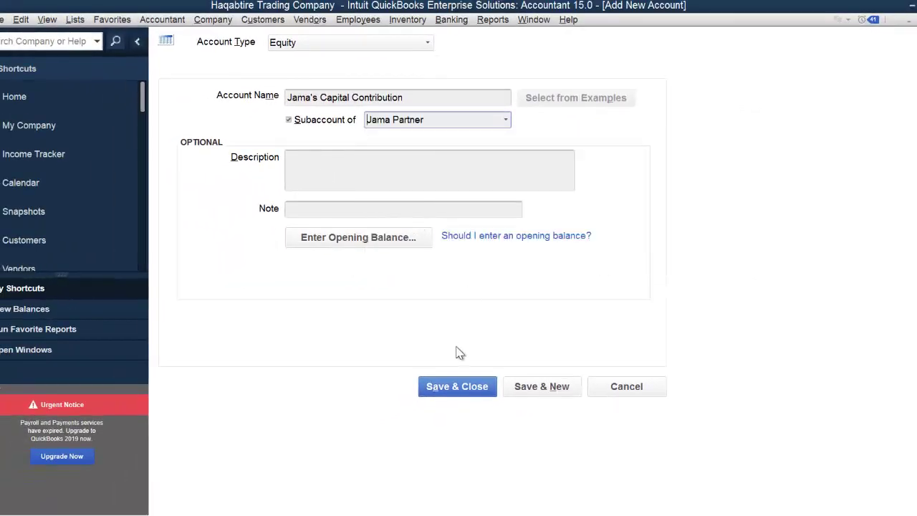
click(447, 389)
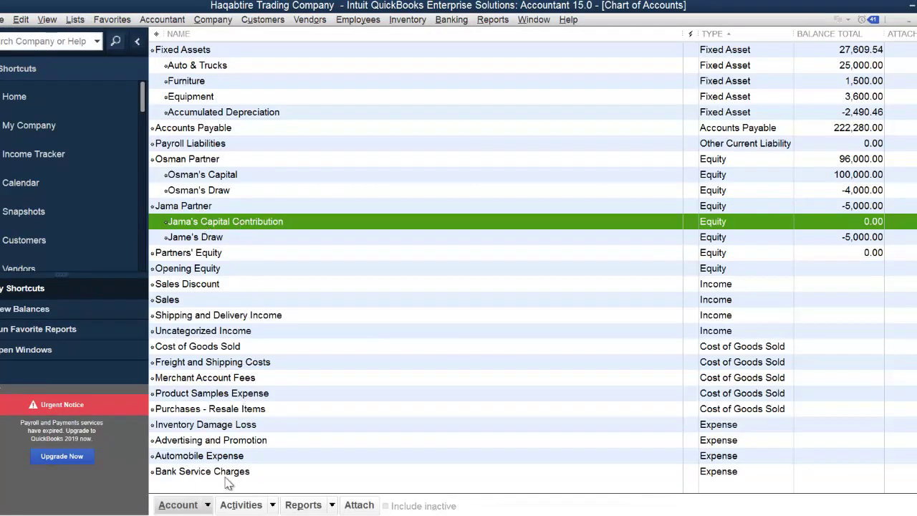
Shorten the new subaccount's name by removing Contribution so it ends in Capital, and save it.
click(180, 505)
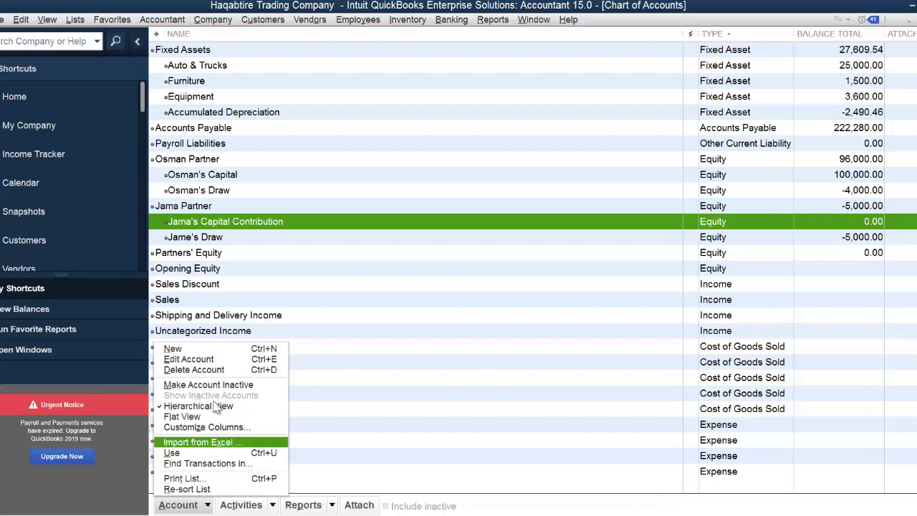
click(205, 360)
click(437, 102)
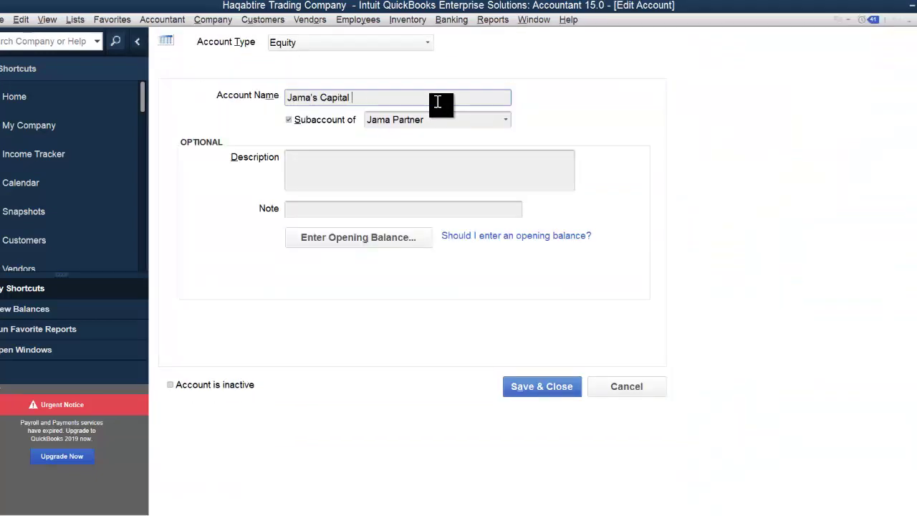
click(542, 393)
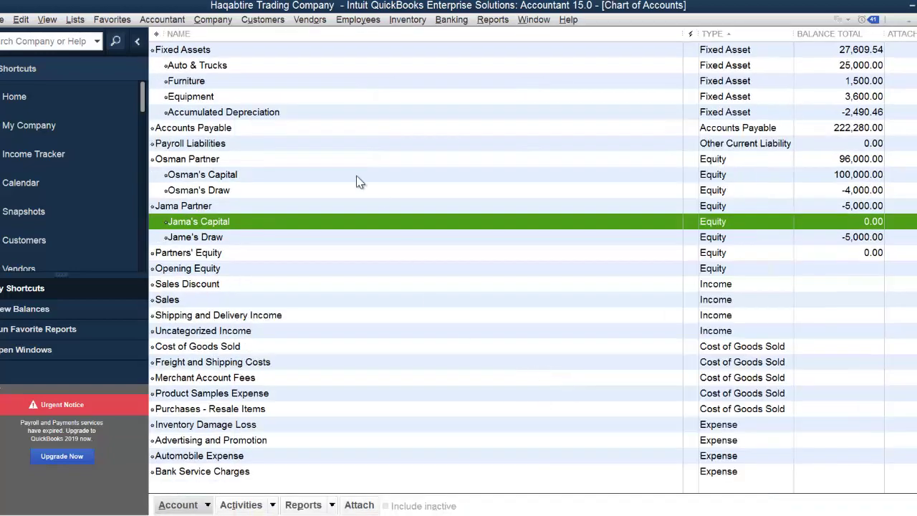
Review both partners' capital and draw subaccounts and the Partners' Equity account in the chart of accounts.
click(200, 208)
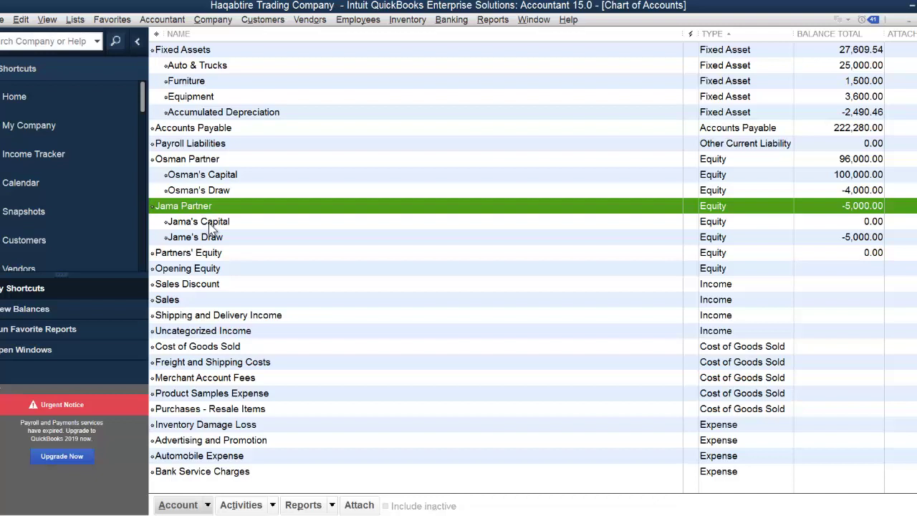
click(212, 227)
click(213, 238)
click(197, 160)
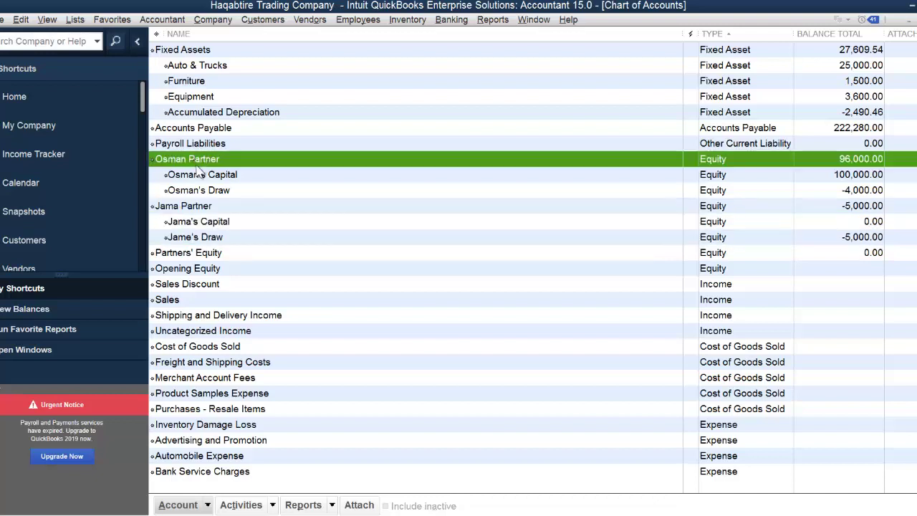
click(200, 176)
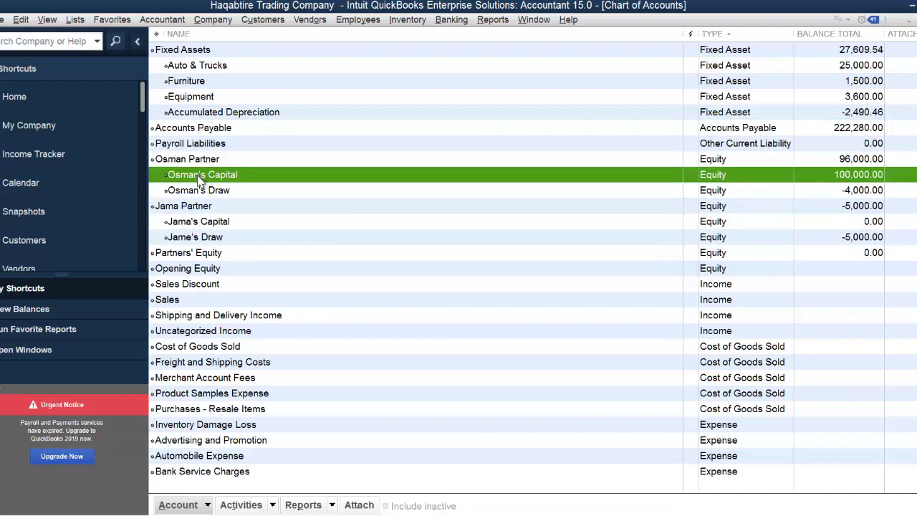
click(192, 254)
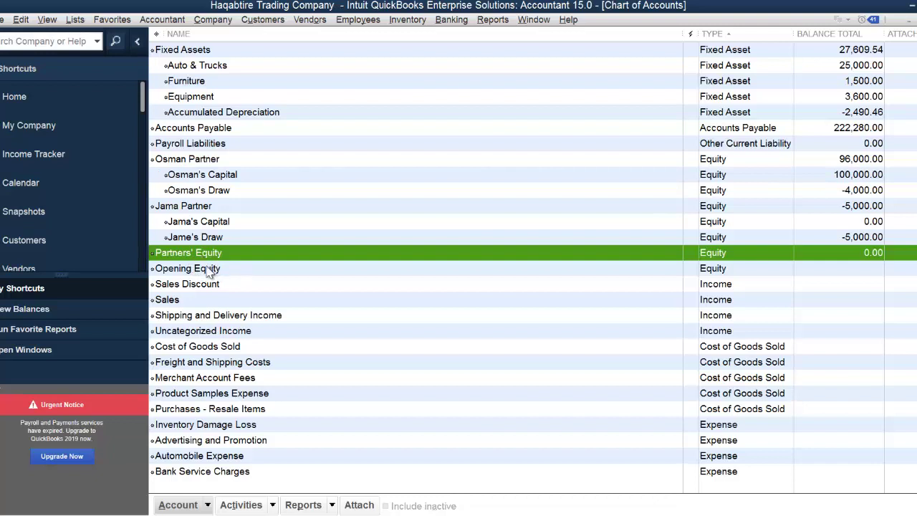
Run the standard balance sheet report and drill down into the Opening Equity balance.
click(493, 20)
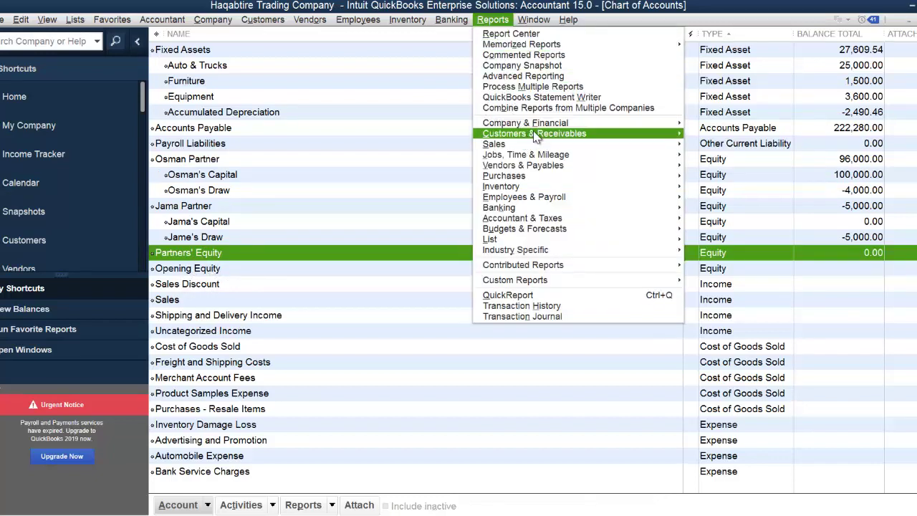
mouse_move(544, 124)
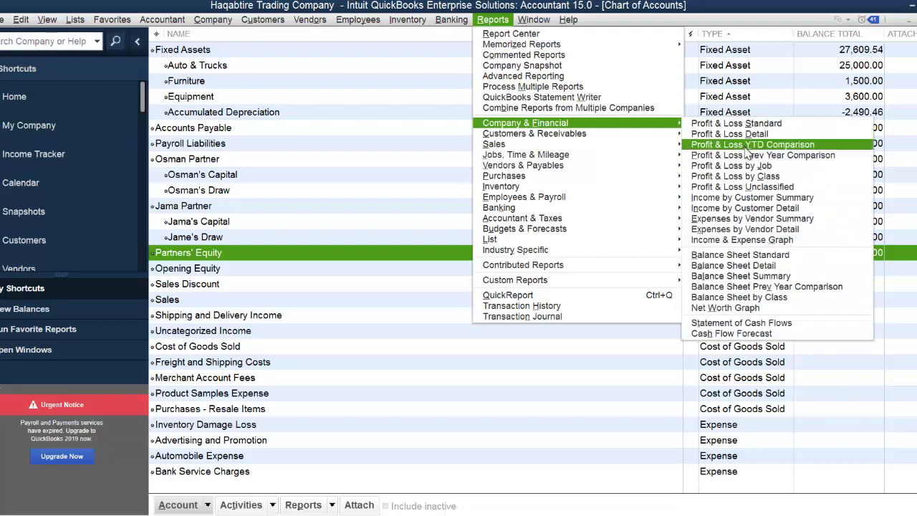
click(745, 255)
scroll(645, 349, down, 4)
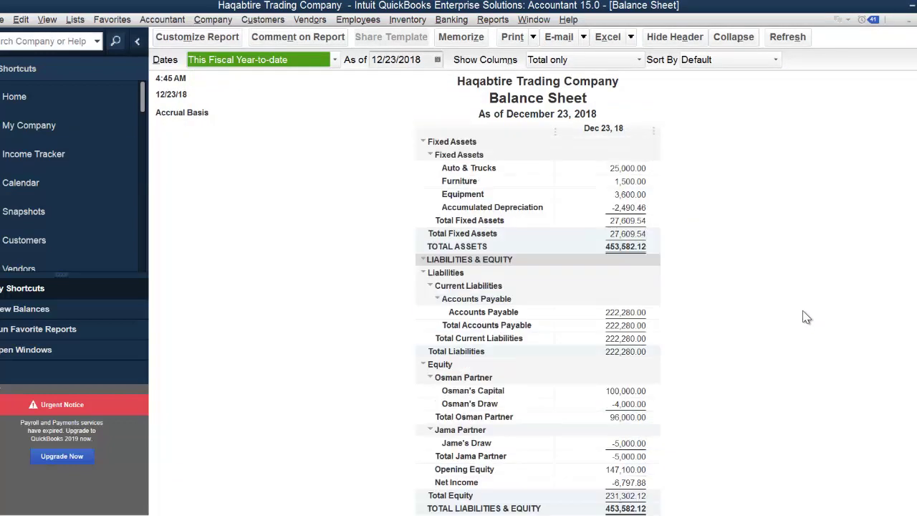
double_click(627, 456)
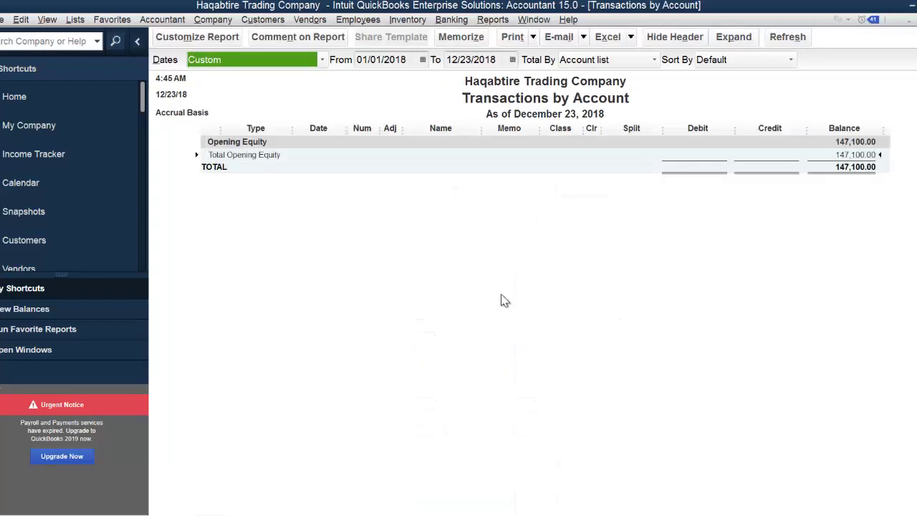
Show the Opening Equity transactions for all dates and open general journal entry 13 for editing.
click(321, 62)
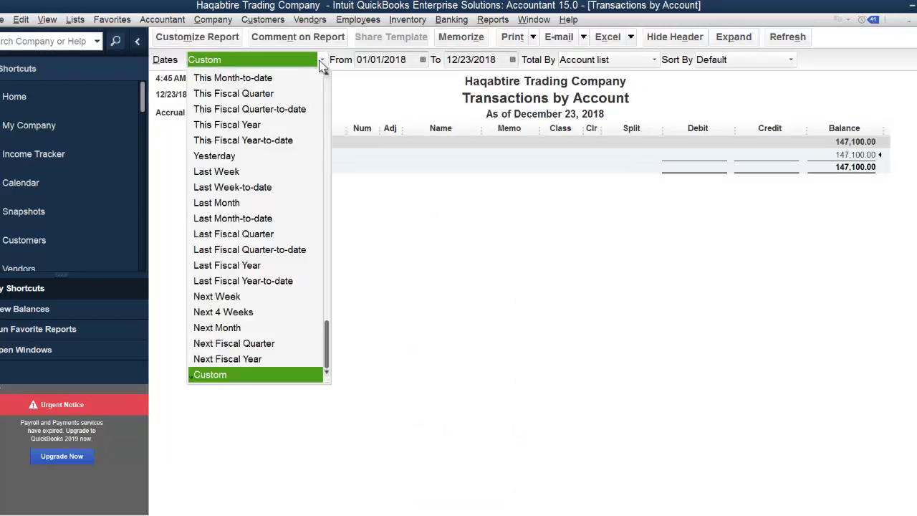
click(327, 95)
click(278, 79)
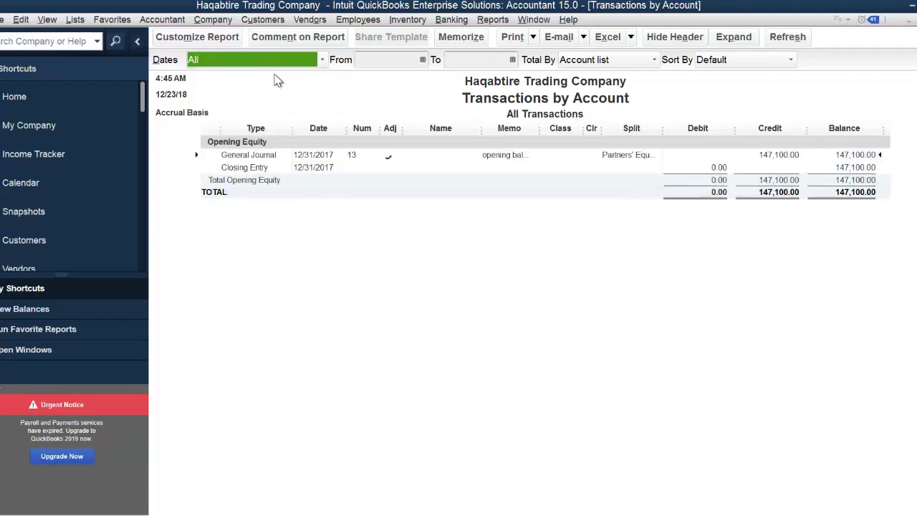
click(508, 154)
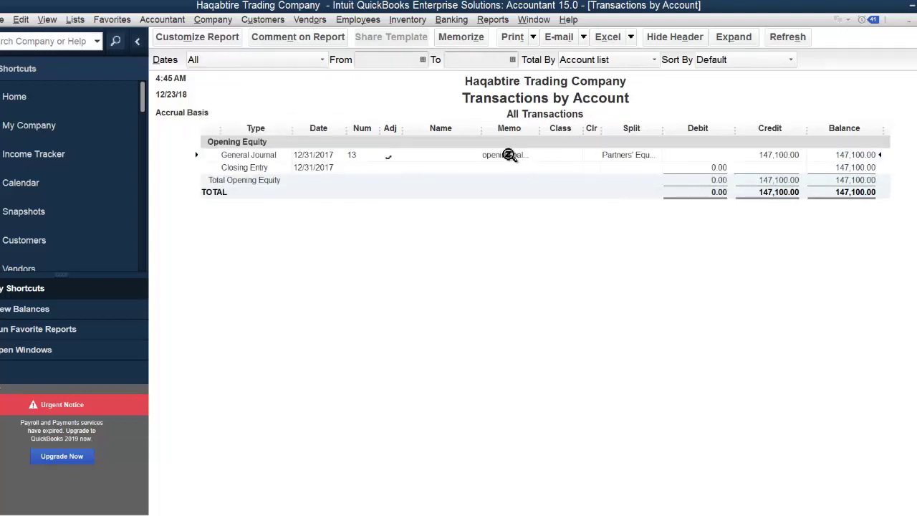
double_click(508, 155)
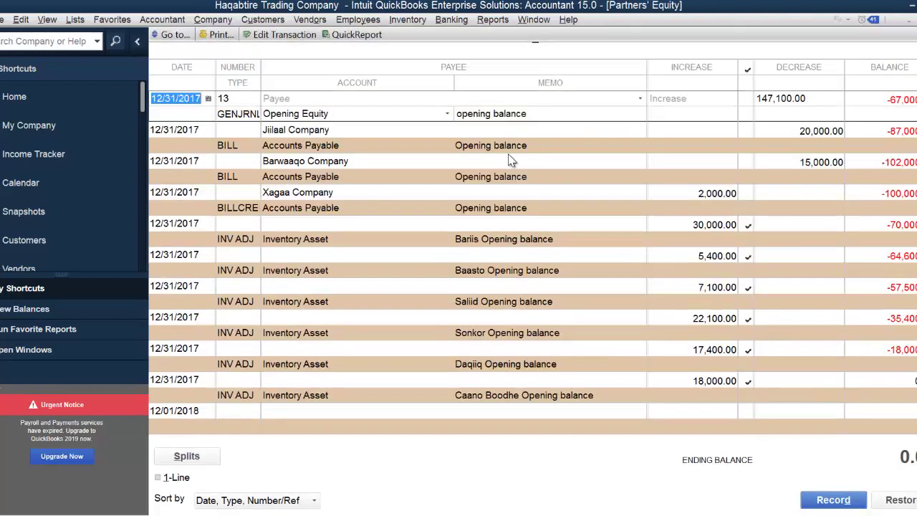
click(267, 38)
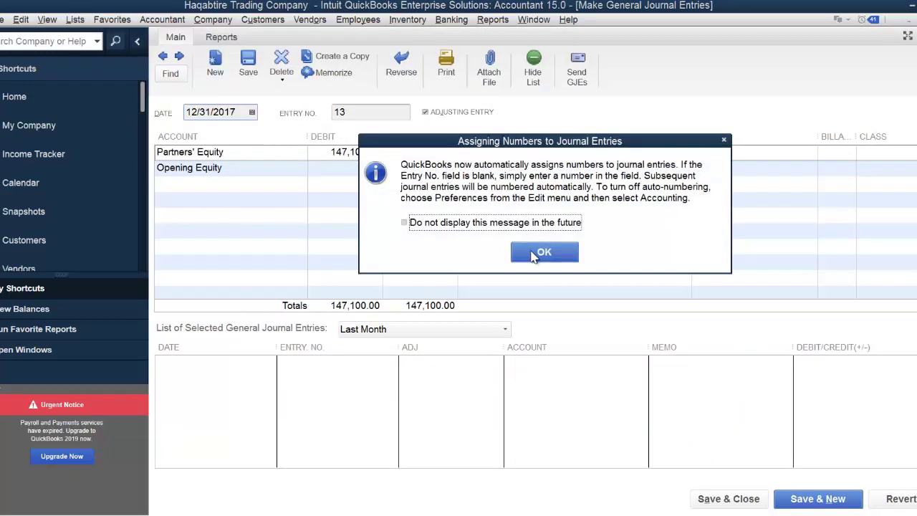
click(544, 252)
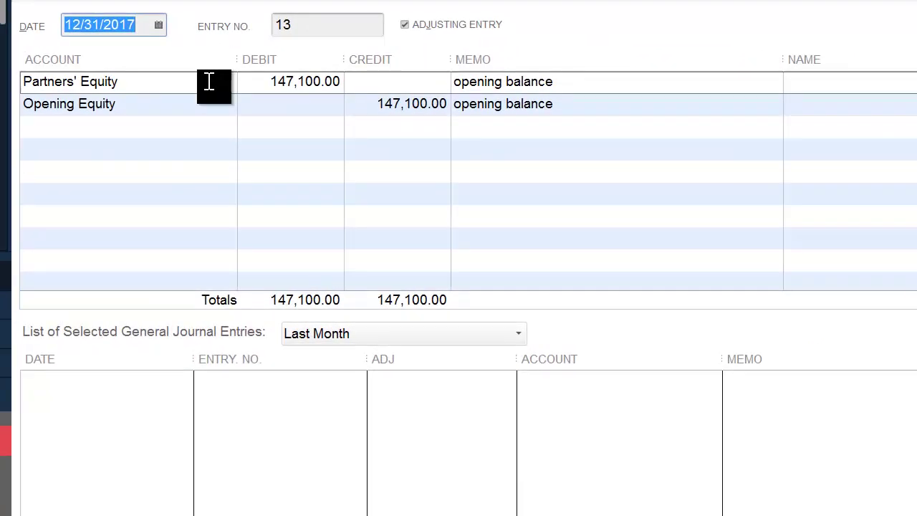
Change the account on the journal entry's Opening Equity line to the second partner's Capital subaccount.
click(210, 81)
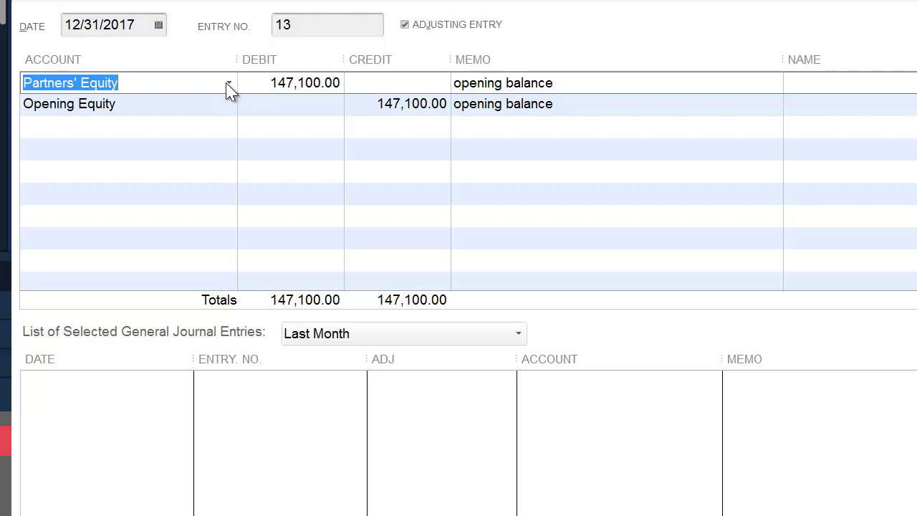
click(227, 85)
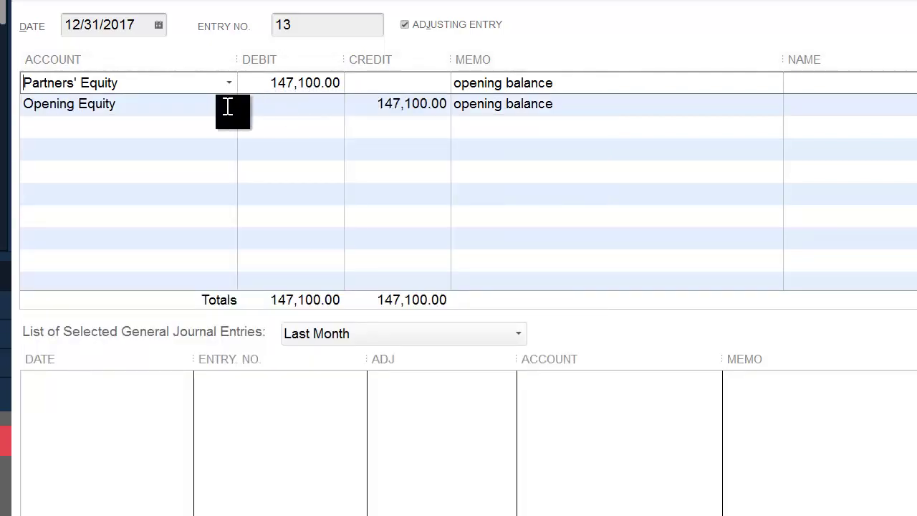
click(227, 106)
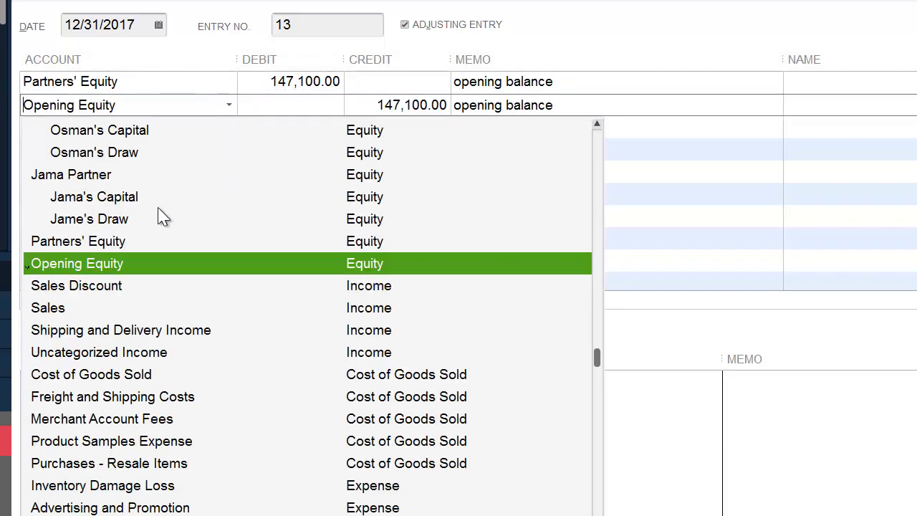
click(131, 199)
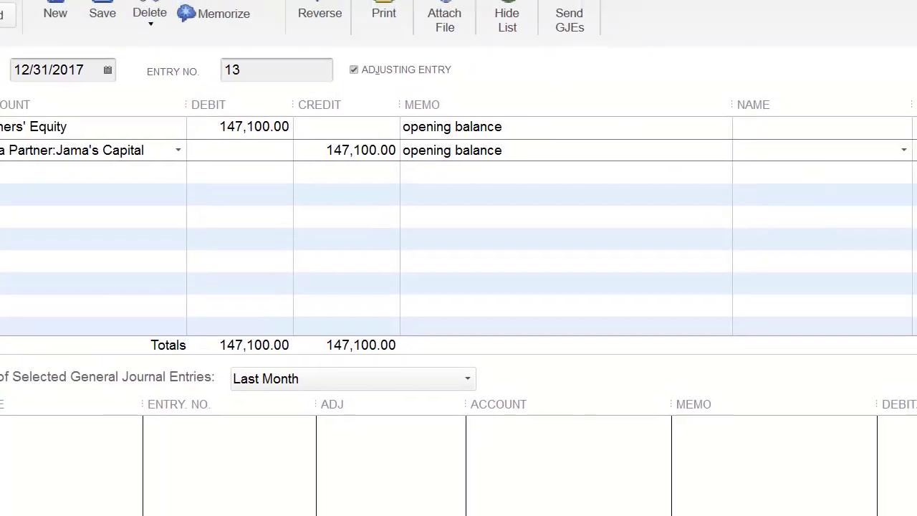
Save the changed journal entry with the closing date password and without a class, and refresh the affected reports.
click(783, 508)
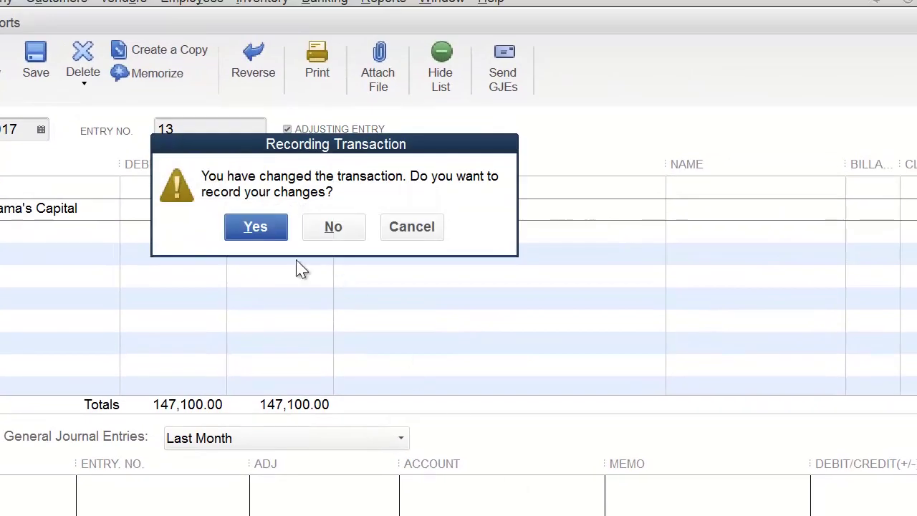
click(276, 223)
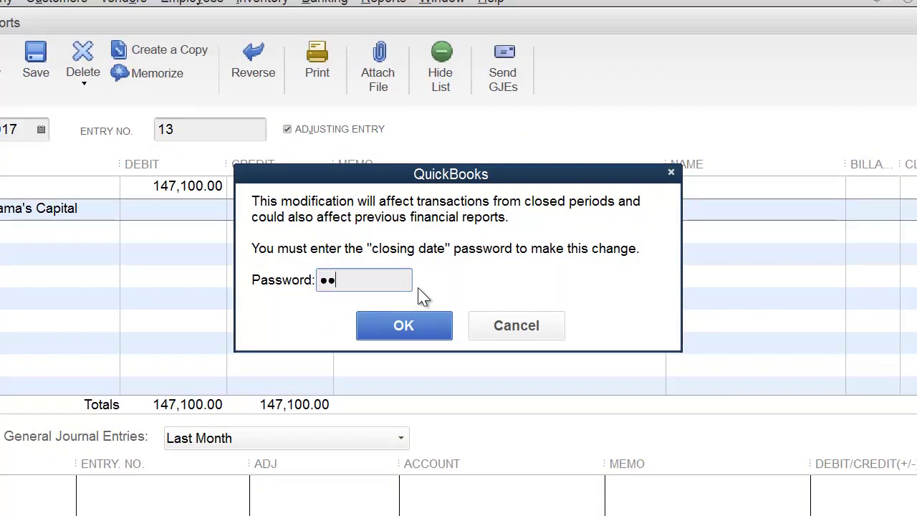
click(406, 325)
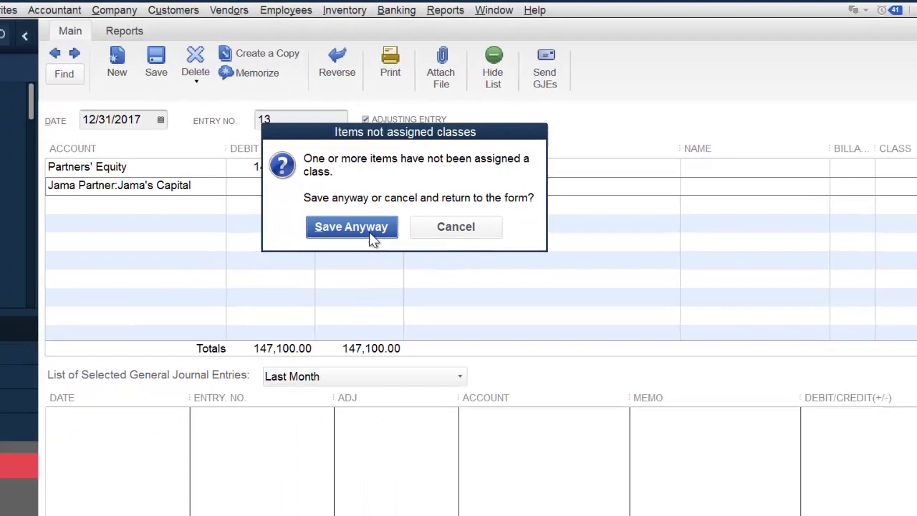
click(297, 260)
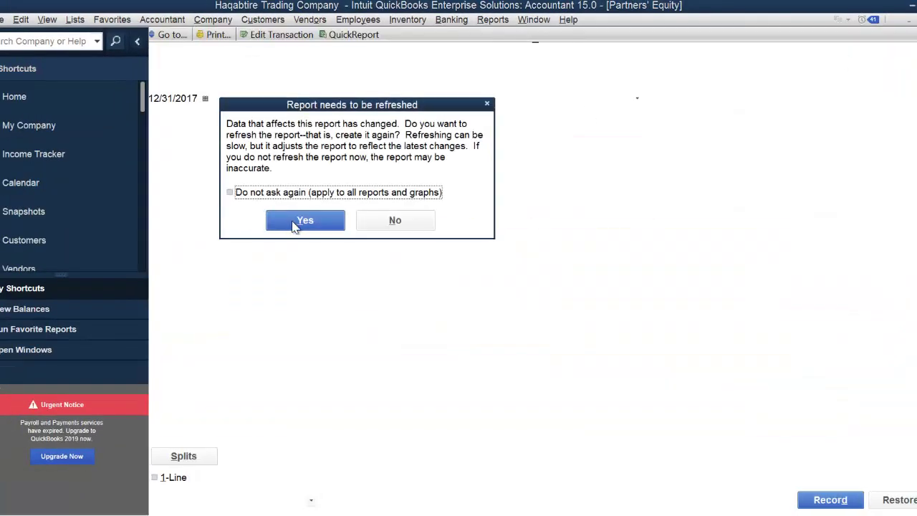
click(301, 224)
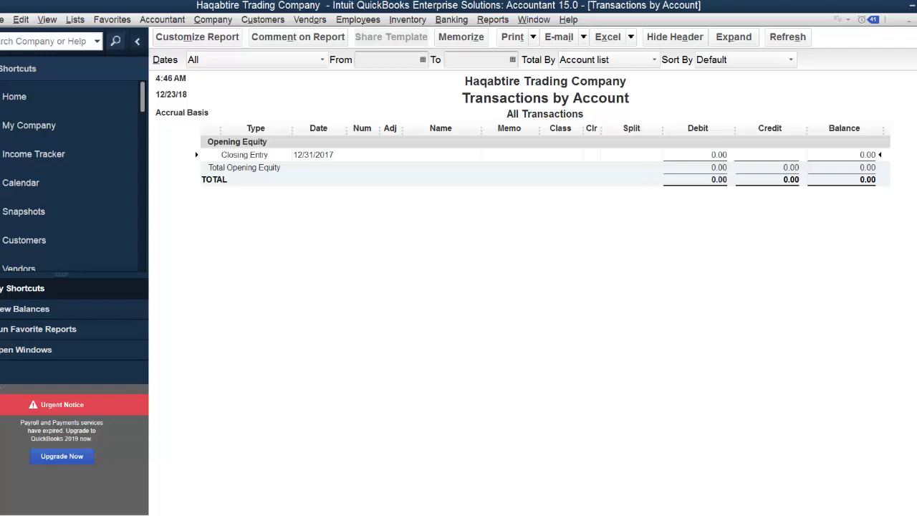
click(303, 219)
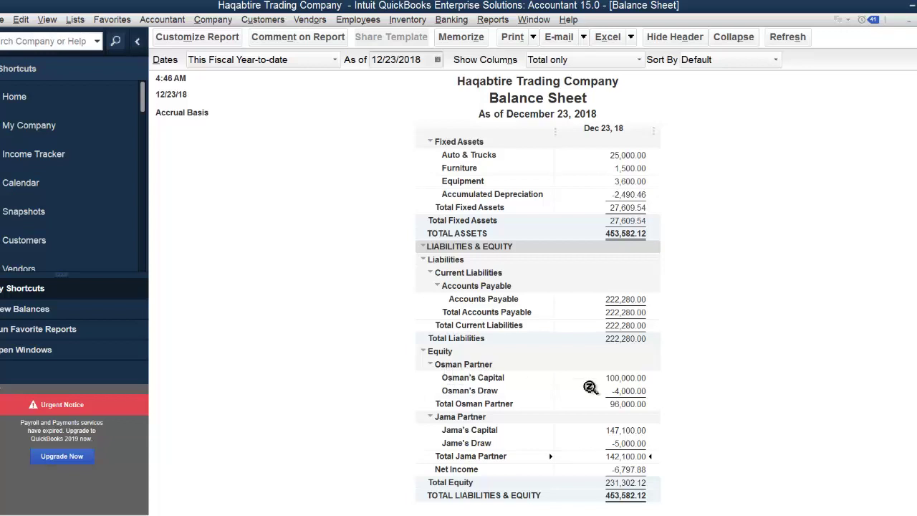
Examine the partners' capital and draw balances in the balance sheet in both collapsed and expanded form.
click(634, 393)
click(733, 37)
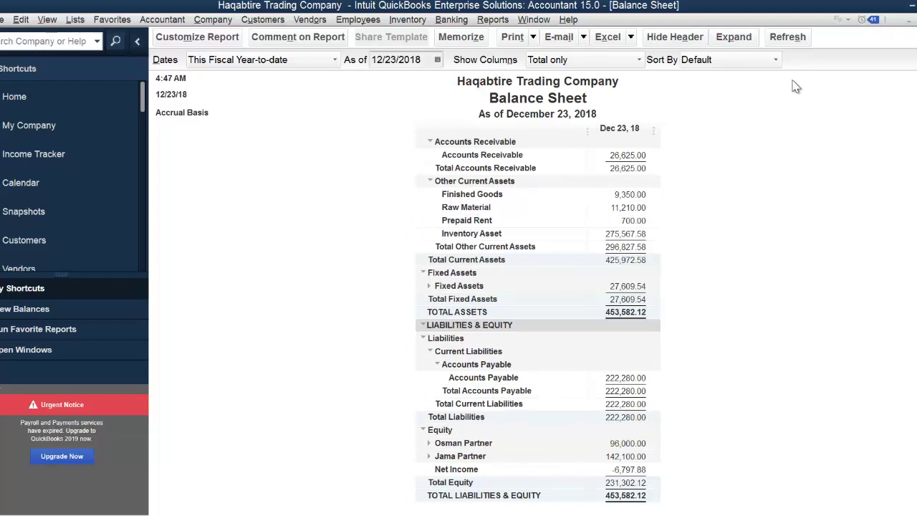
click(732, 40)
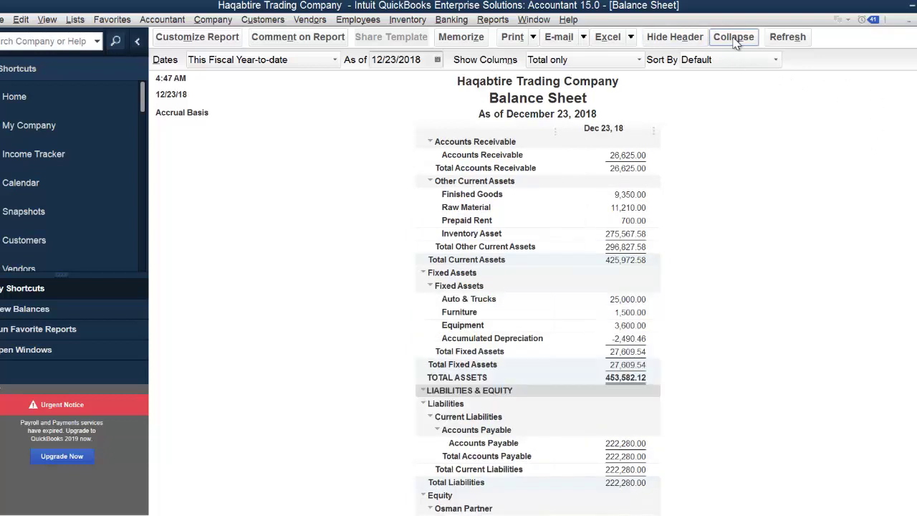
scroll(727, 258, down, 2)
scroll(728, 257, up, 2)
scroll(727, 257, down, 3)
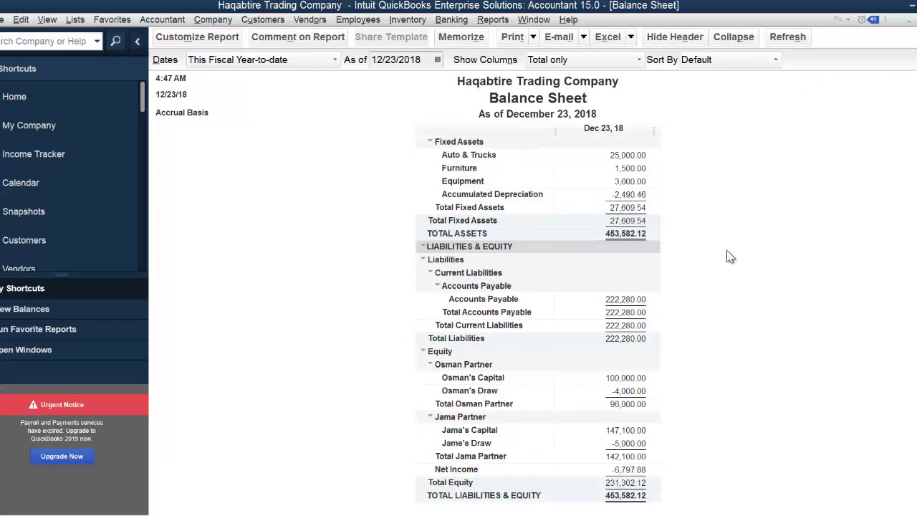
Collapse the balance sheet and refresh it with an as-of date of 01/01/2019.
click(732, 38)
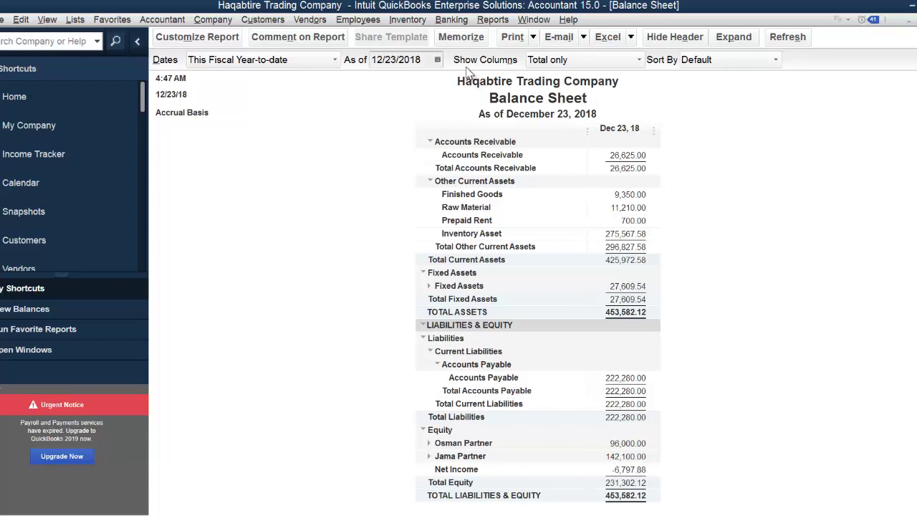
click(437, 60)
click(453, 80)
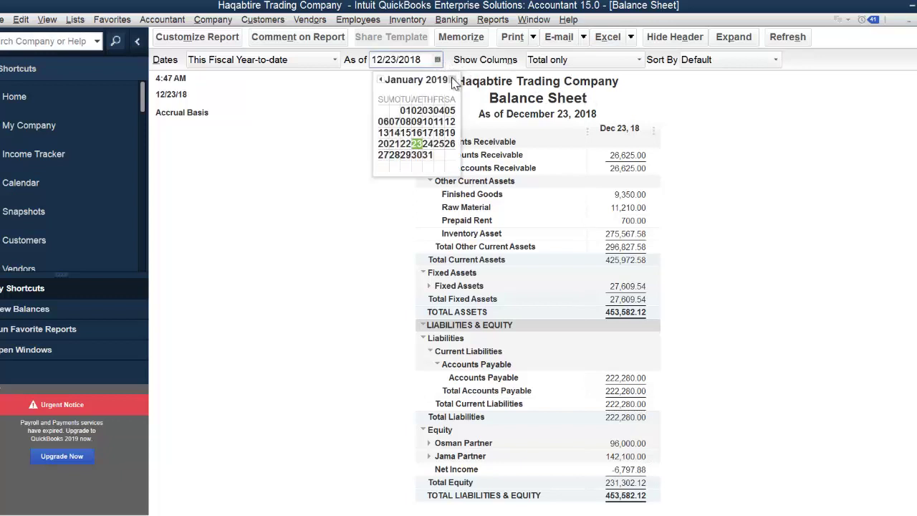
click(400, 111)
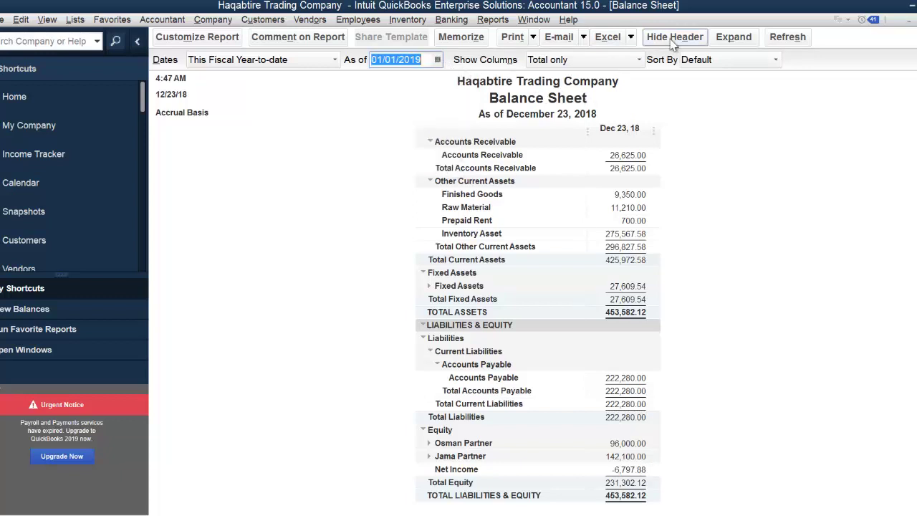
click(786, 40)
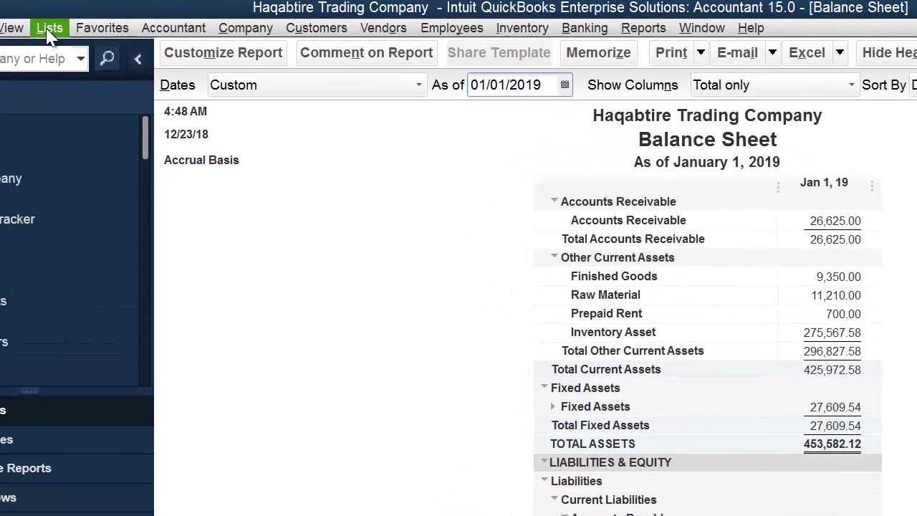
Check the Partners' Equity and Opening Equity accounts in the chart of accounts and return to the balance sheet.
click(74, 20)
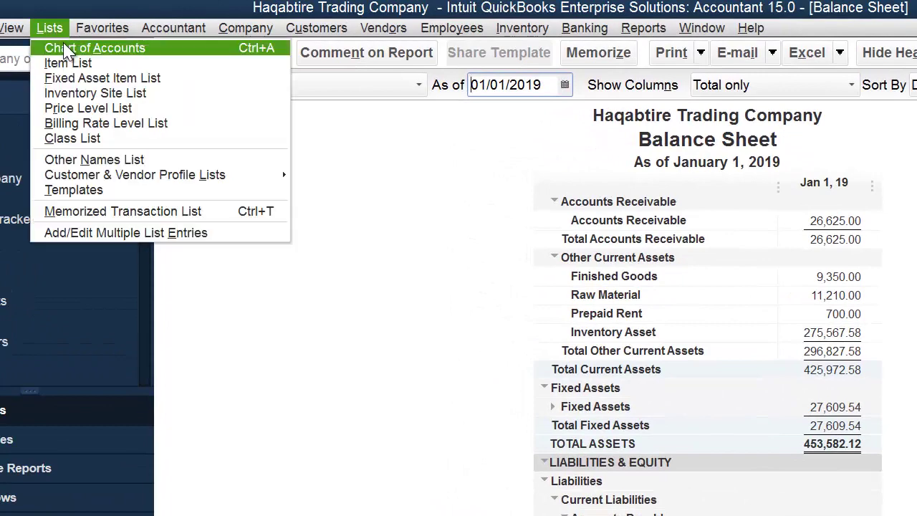
click(61, 47)
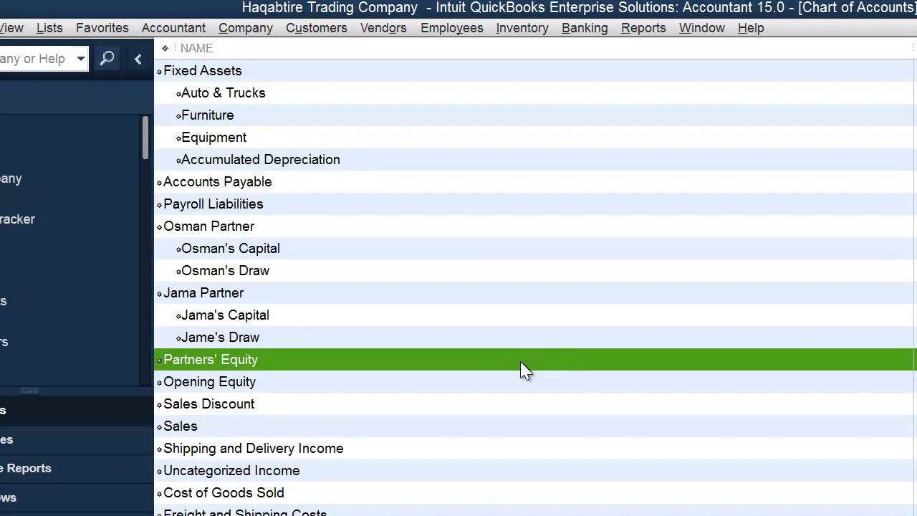
click(240, 391)
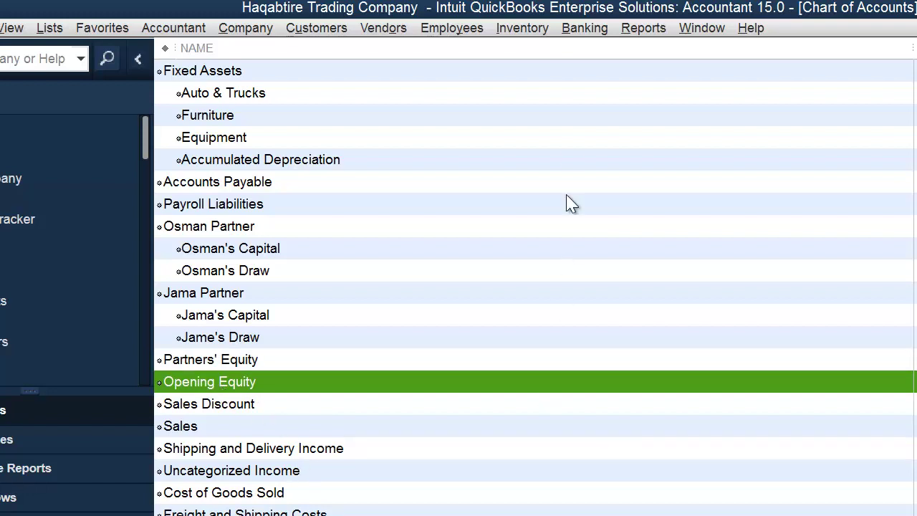
click(656, 33)
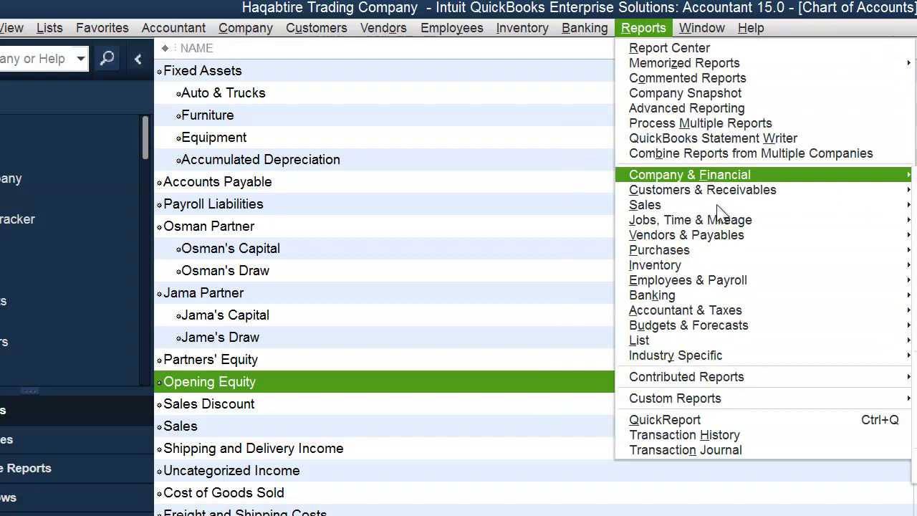
click(718, 32)
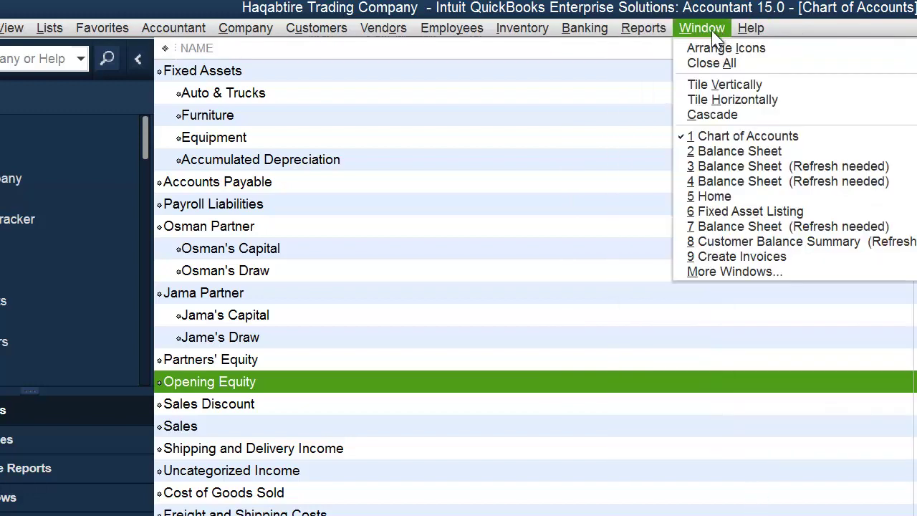
click(748, 156)
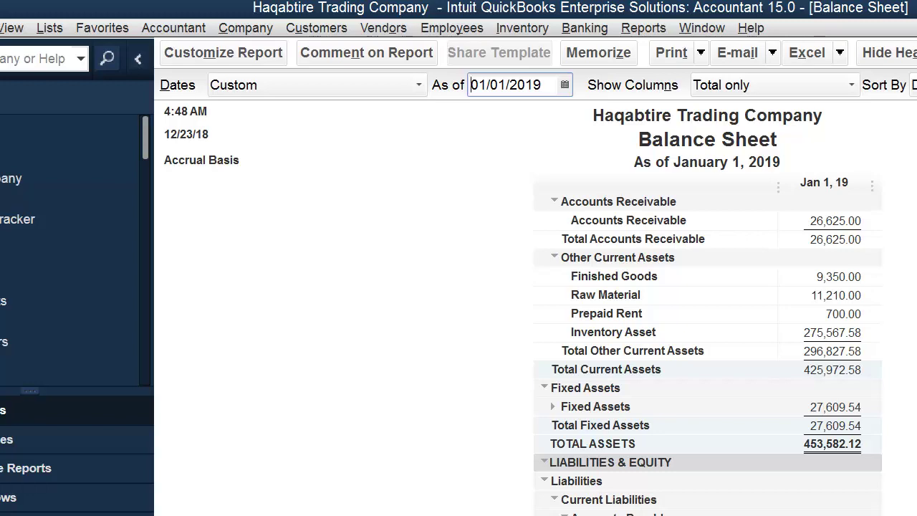
Set the balance sheet's as-of date to 12/31/2018 and refresh the report.
click(564, 85)
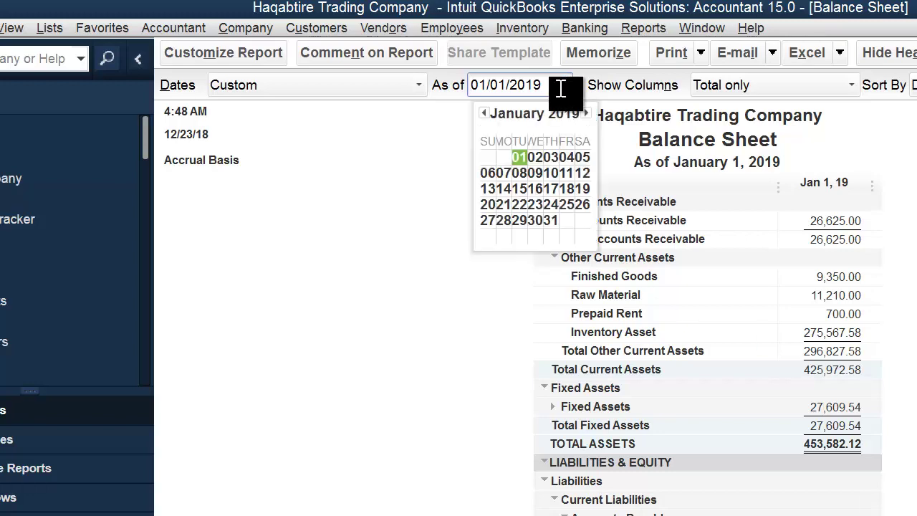
click(484, 113)
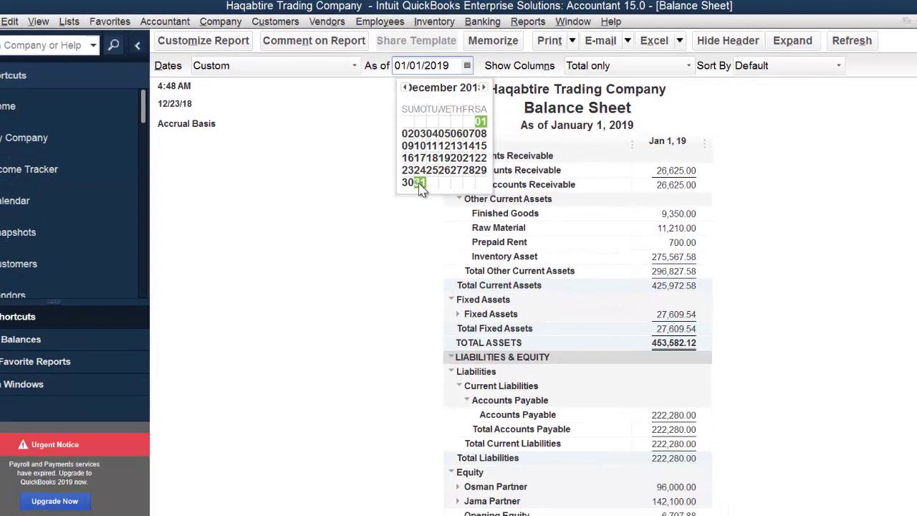
click(504, 236)
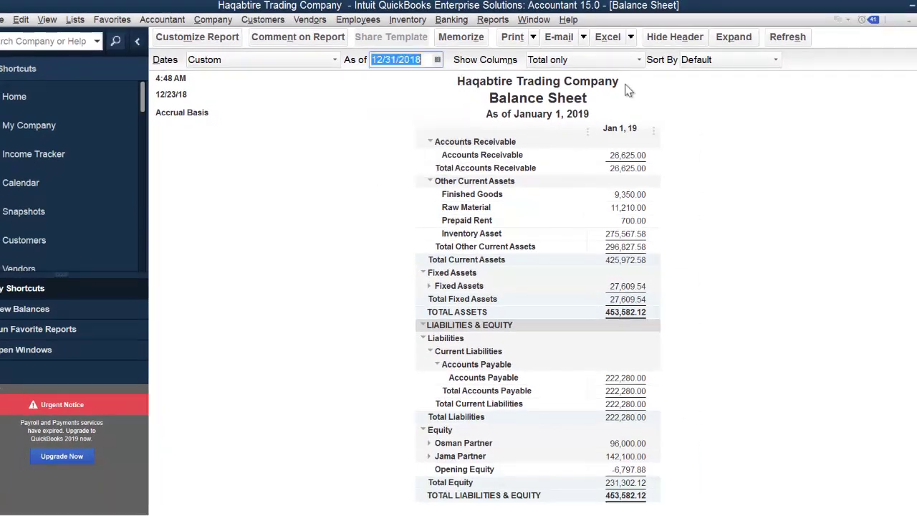
click(786, 37)
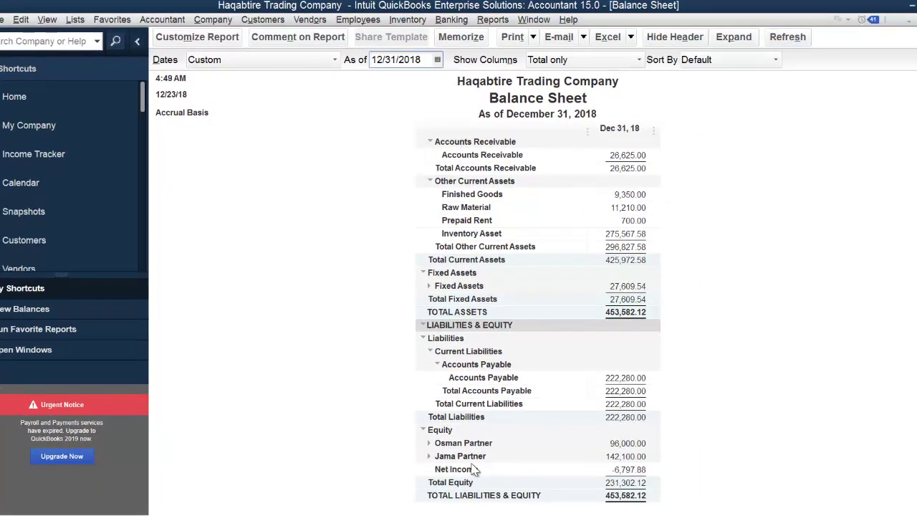
Return the balance sheet to an as-of date of 01/01/2019.
click(437, 60)
click(452, 80)
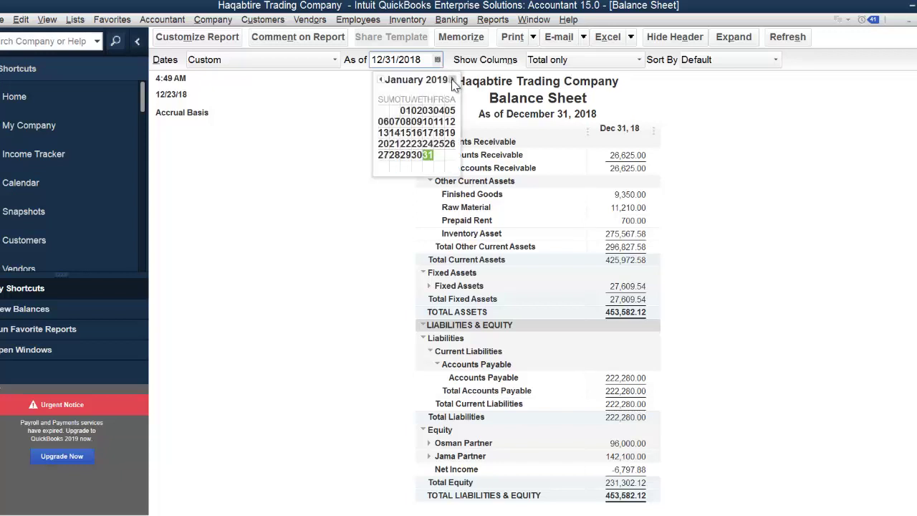
click(405, 110)
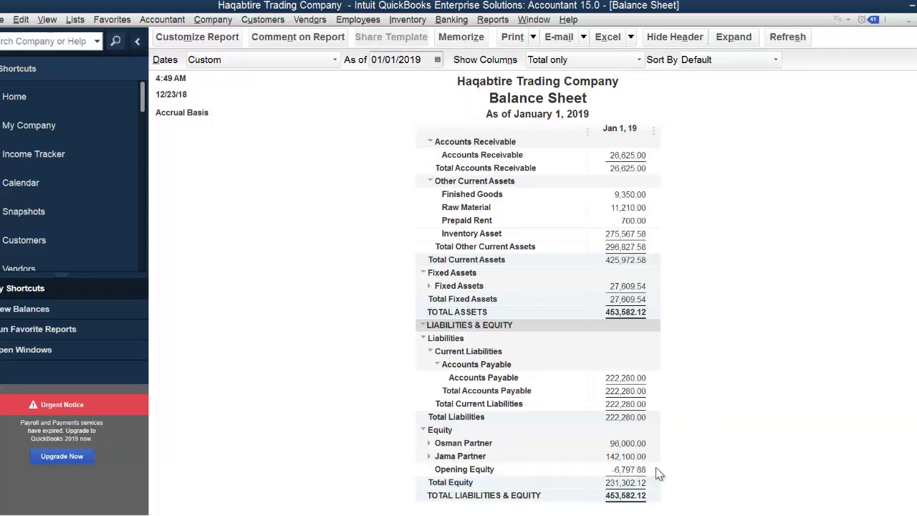
Rename the Opening Equity account in the chart of accounts as Retaining Earnings and save it.
click(75, 20)
click(88, 34)
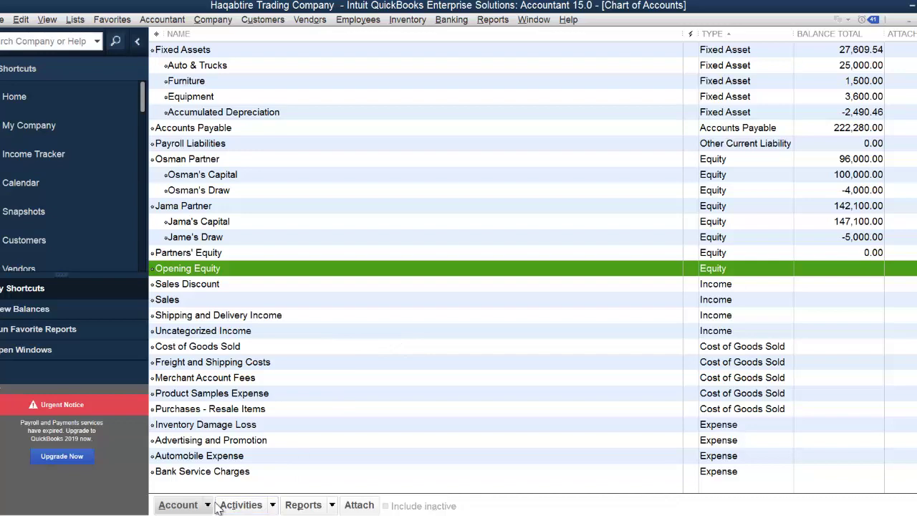
click(208, 505)
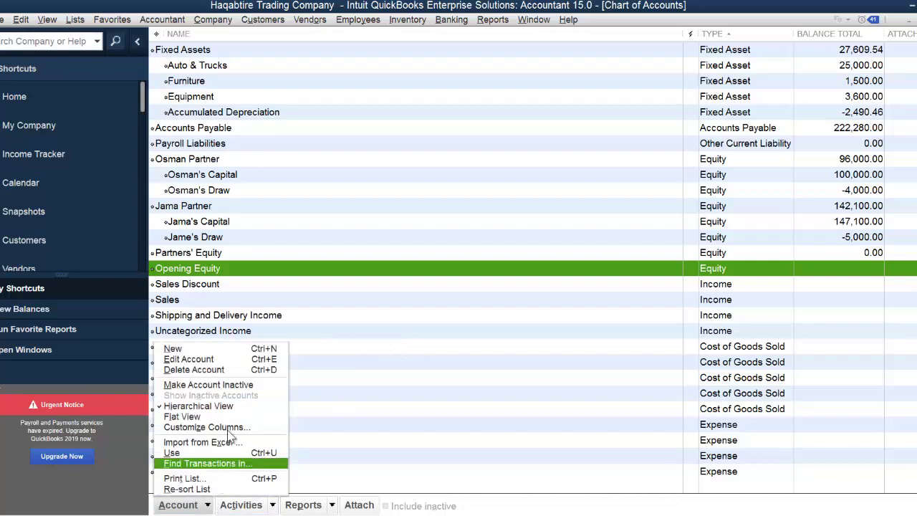
click(226, 362)
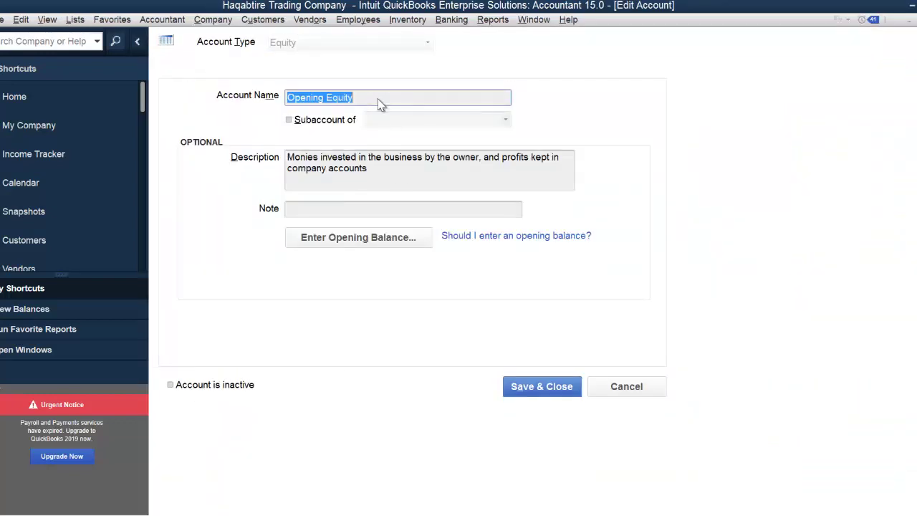
text(Retai)
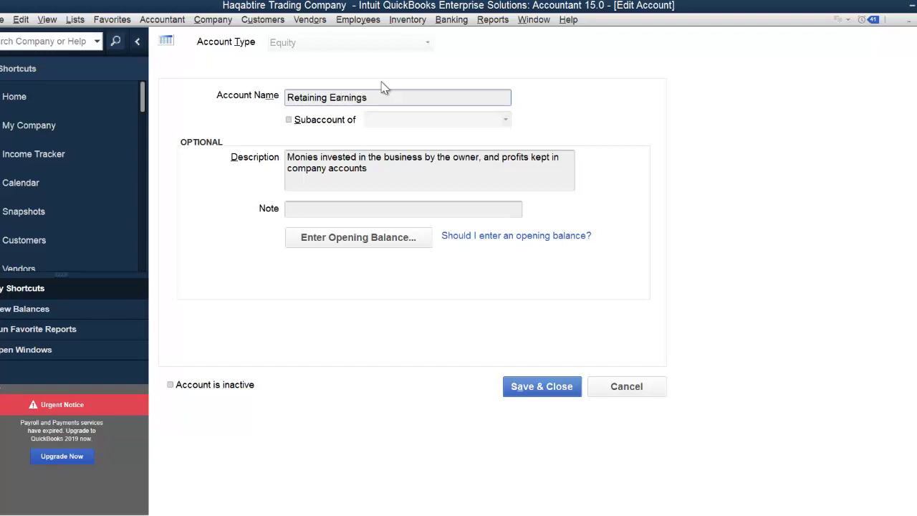
click(517, 390)
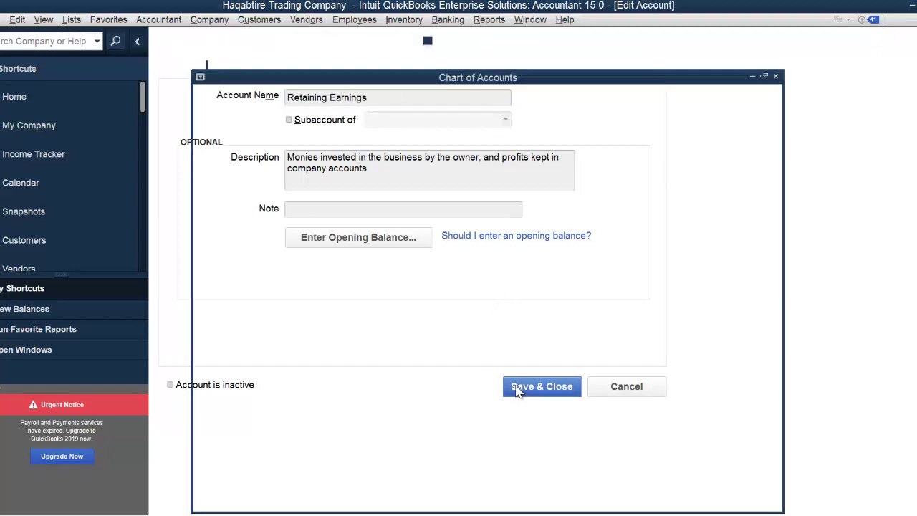
Return to the balance sheet, refresh it with the changed account data, and review the equity section.
click(533, 19)
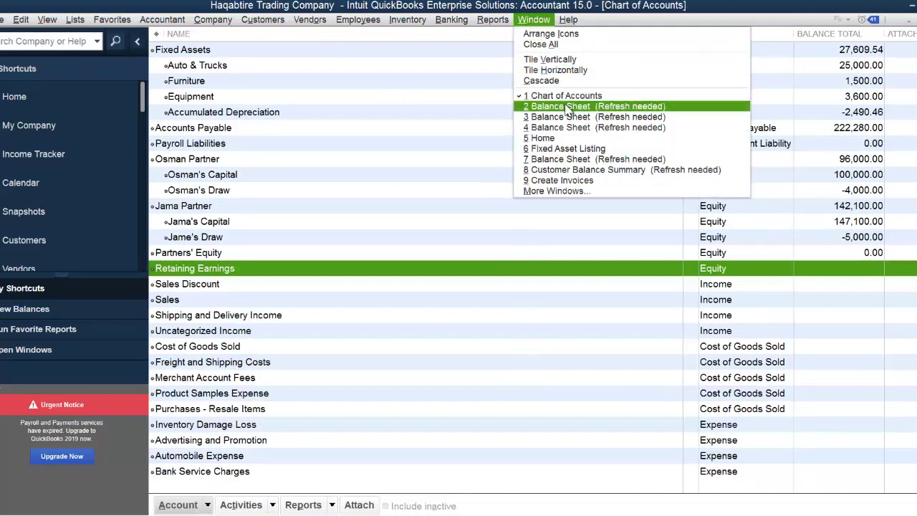
click(565, 109)
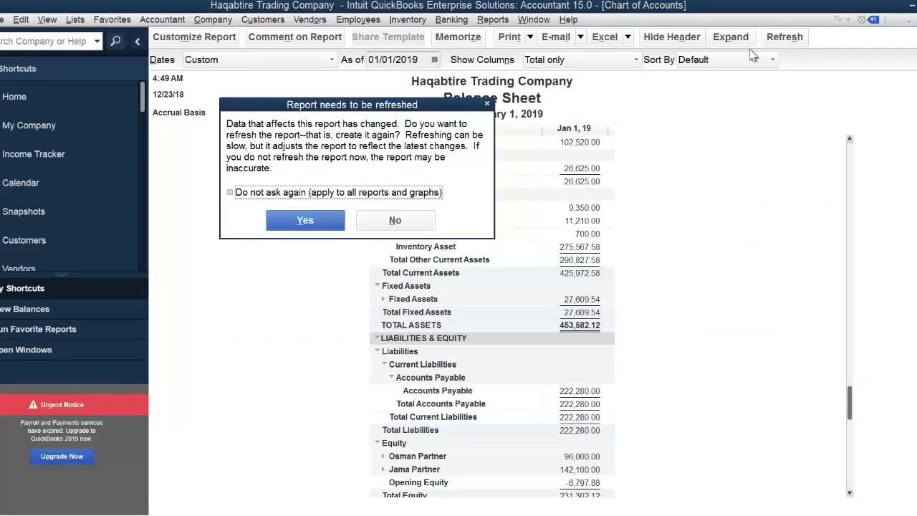
click(307, 221)
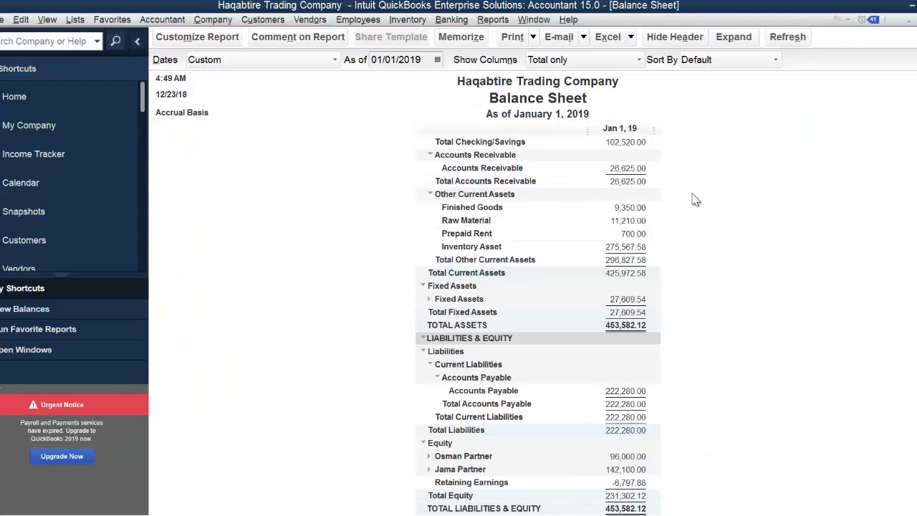
scroll(669, 353, down, 1)
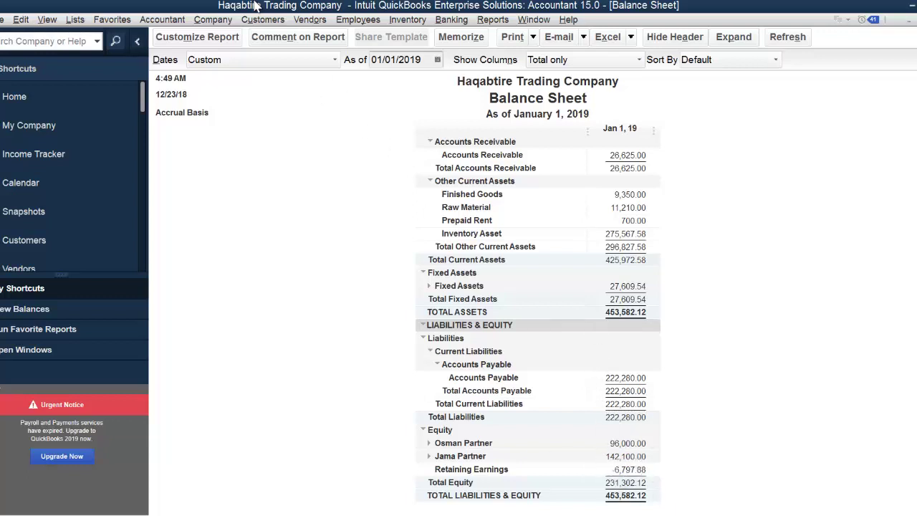
Start a new general journal entry with the first partner's capital subaccount on the first line.
click(217, 20)
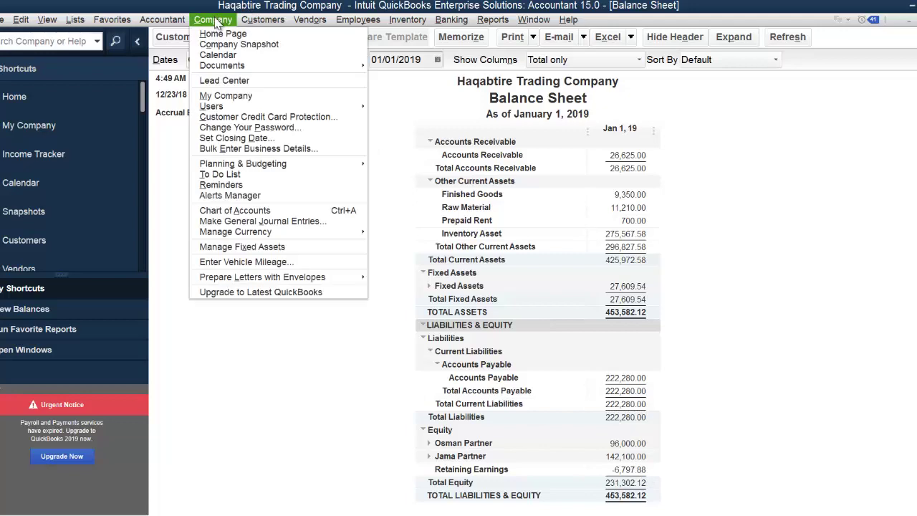
click(262, 221)
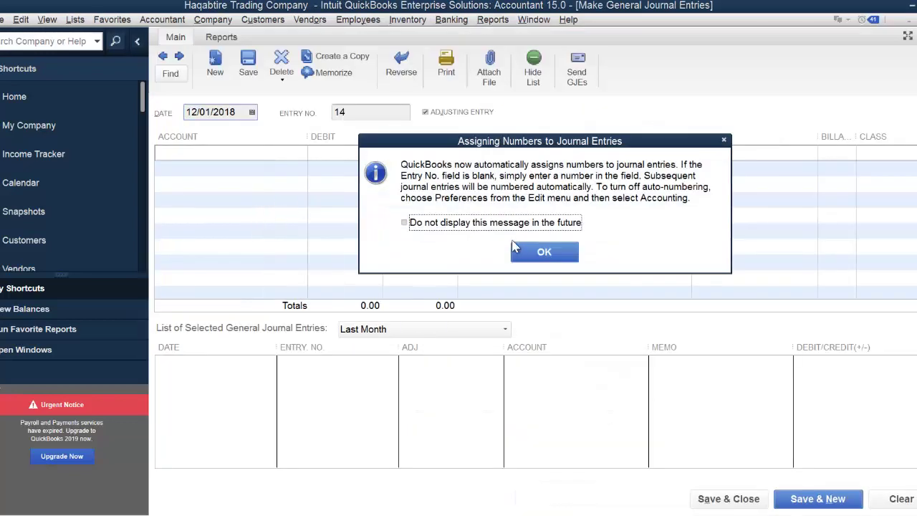
click(523, 251)
click(279, 152)
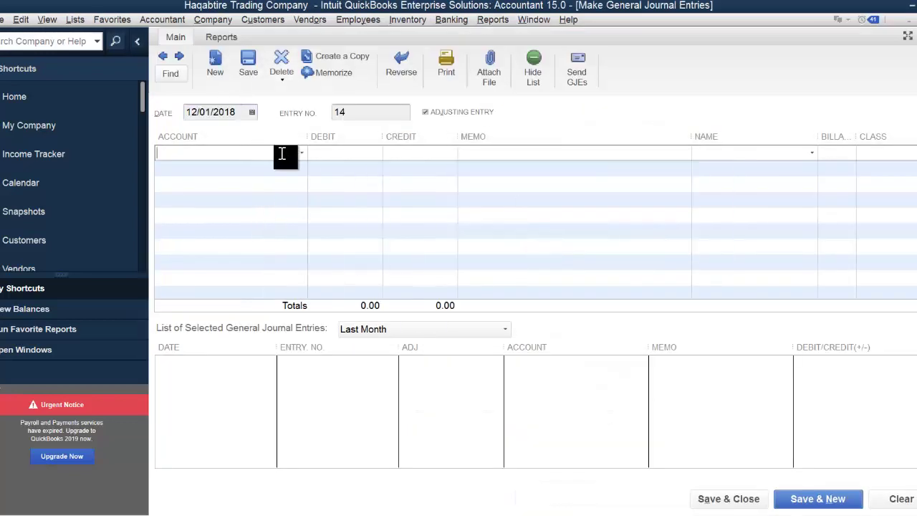
click(300, 153)
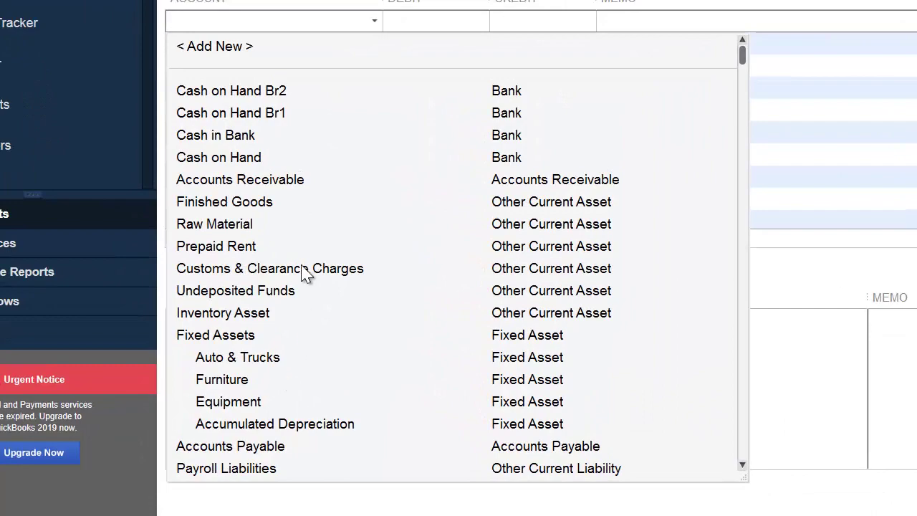
scroll(294, 268, down, 3)
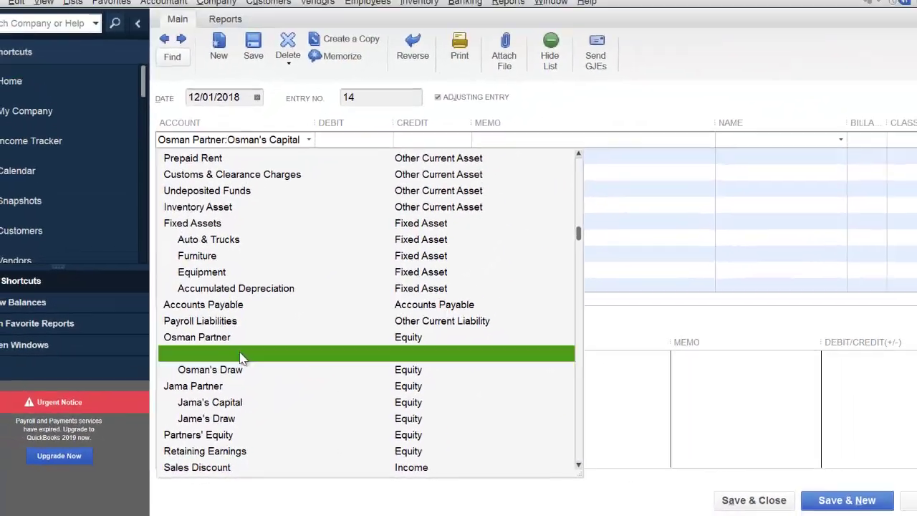
click(298, 313)
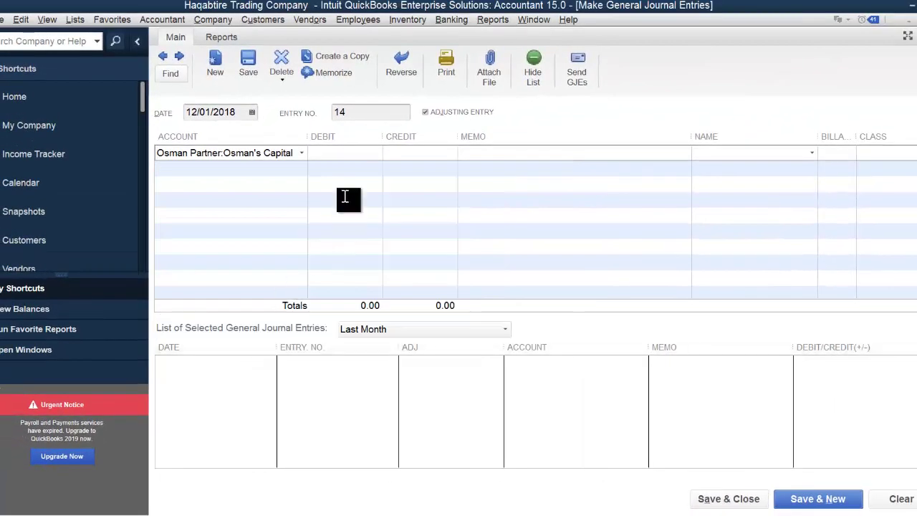
click(358, 153)
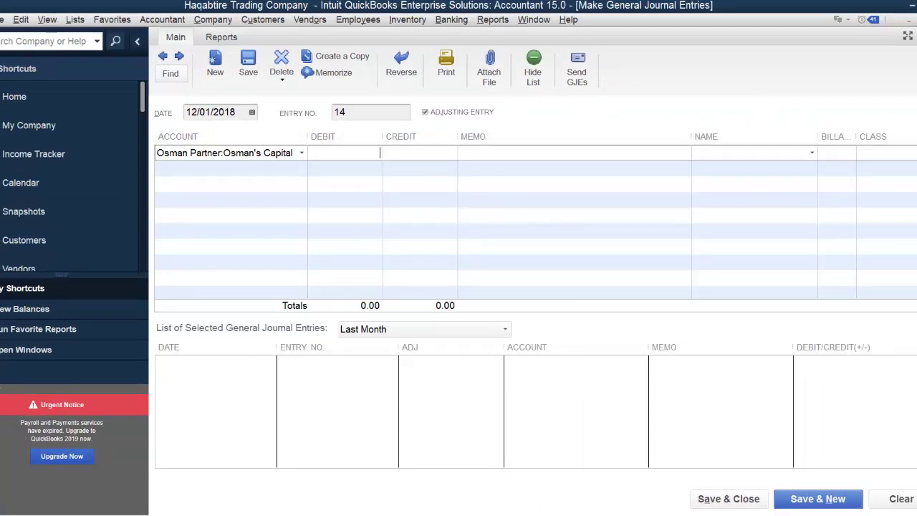
Check the partner balances and Retaining Earnings in the equity section of the balance sheet.
click(533, 21)
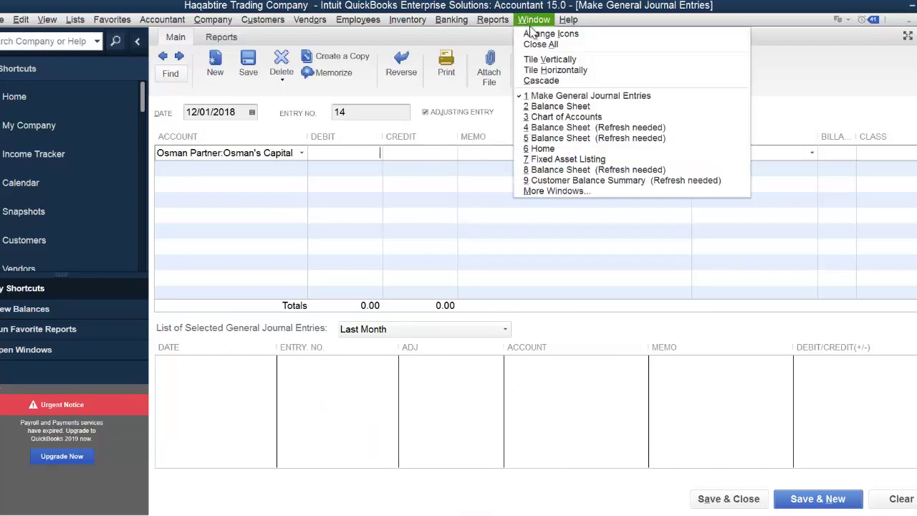
click(560, 111)
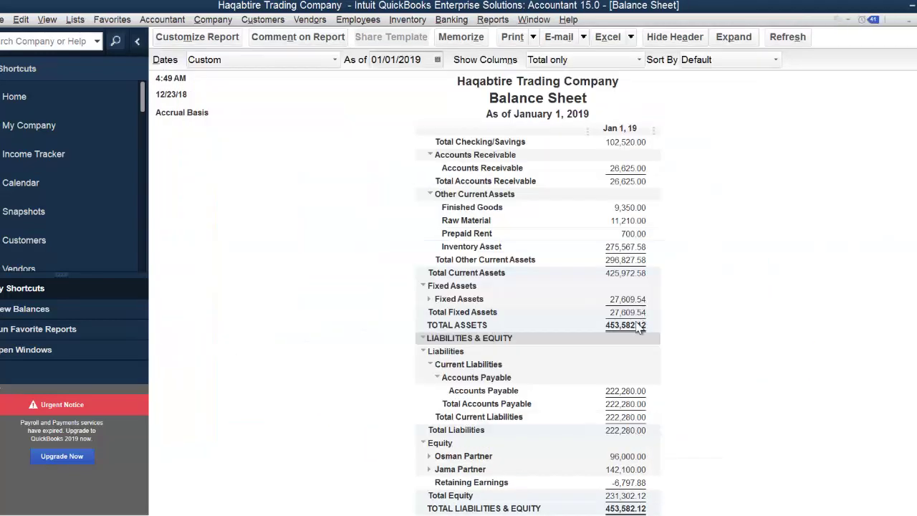
scroll(649, 437, down, 1)
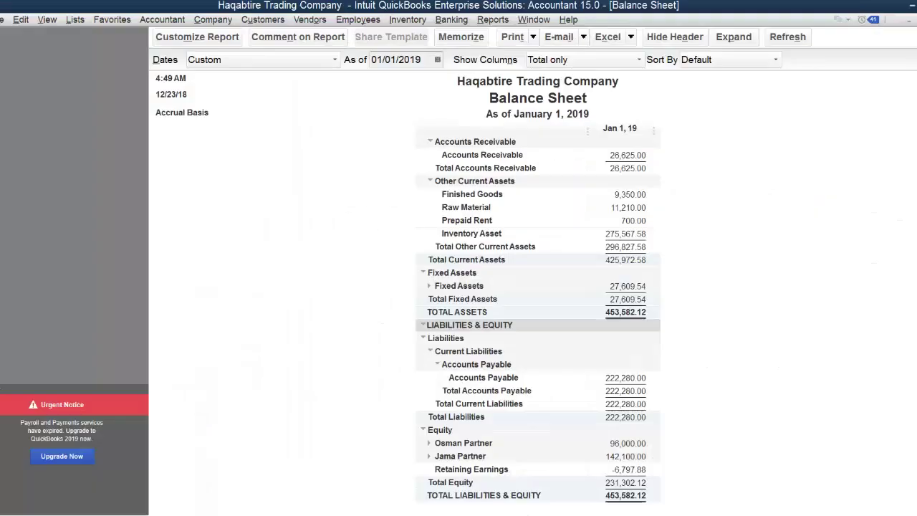
Return to the general journal entry and debit the first partner's capital account 4,000.00.
click(534, 20)
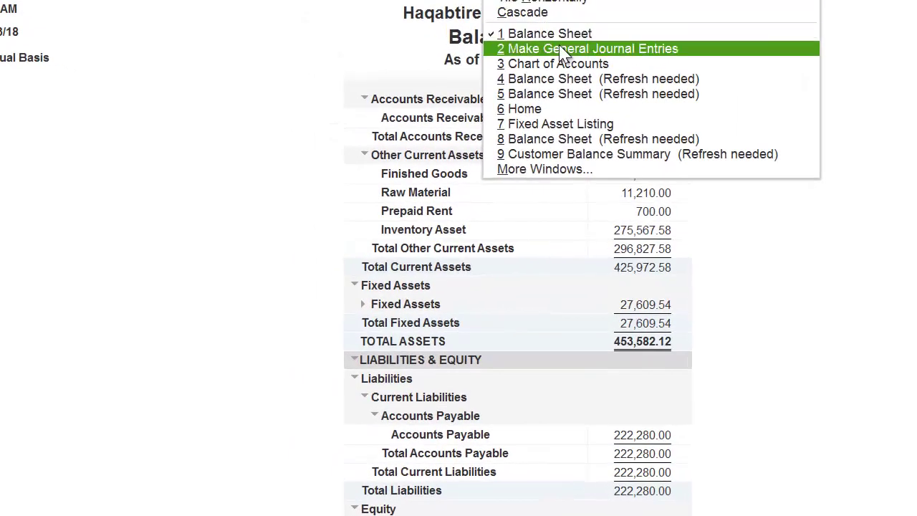
click(595, 73)
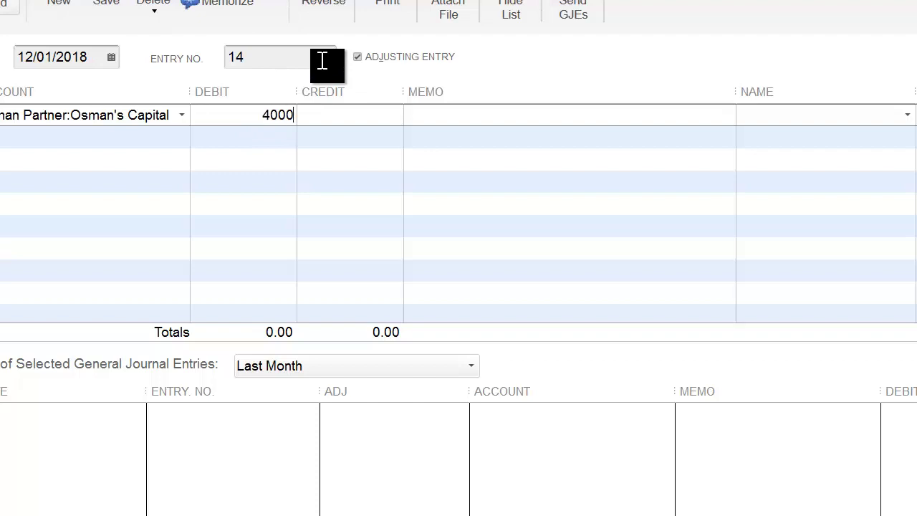
key(Tab)
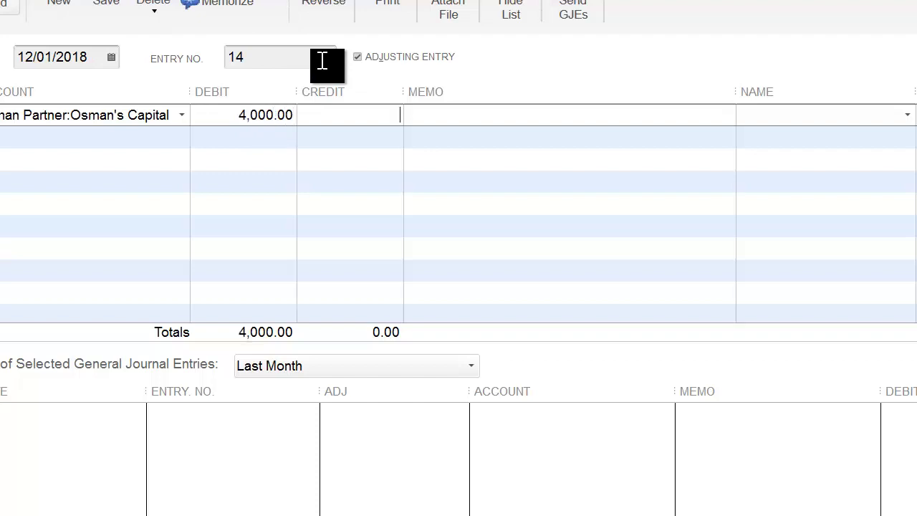
click(322, 61)
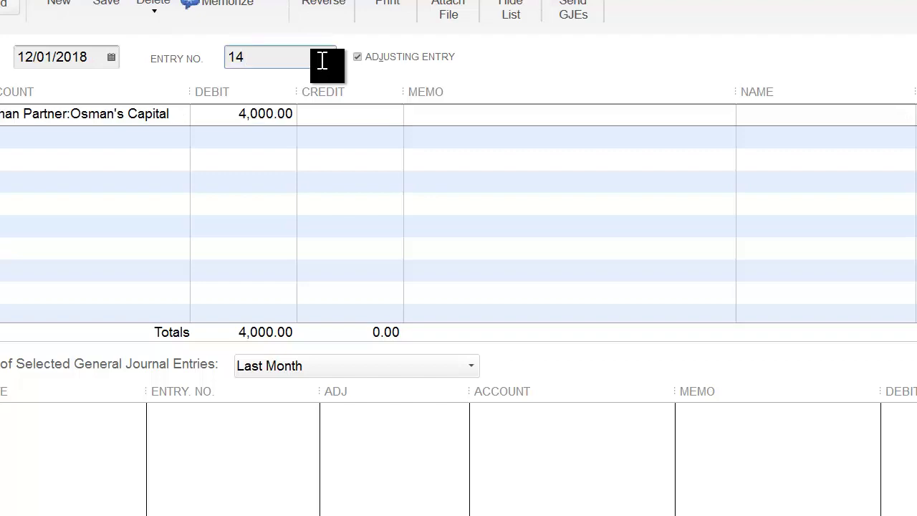
Set the general journal entry's date to 12/31/2018.
click(115, 59)
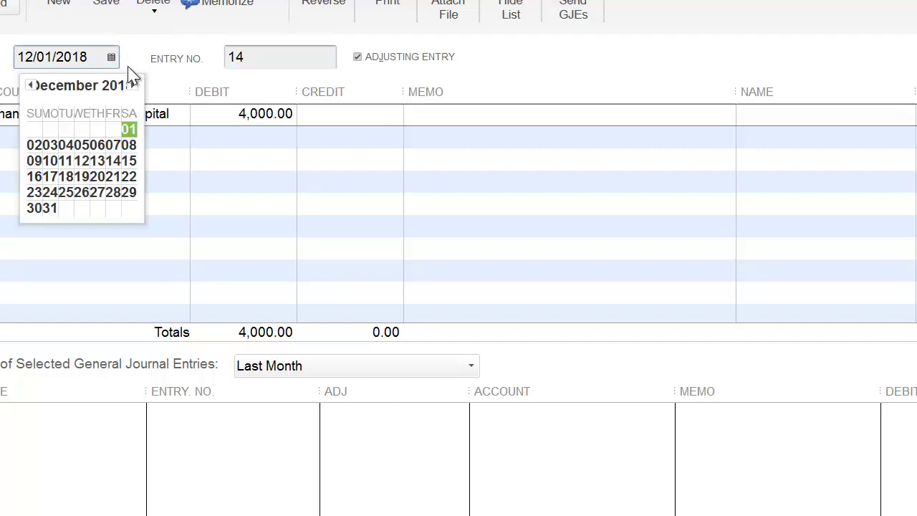
click(51, 209)
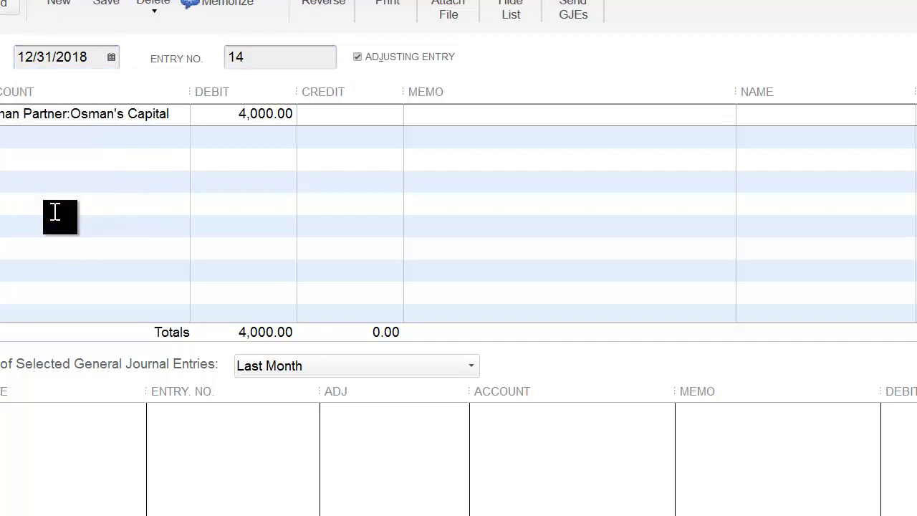
click(424, 120)
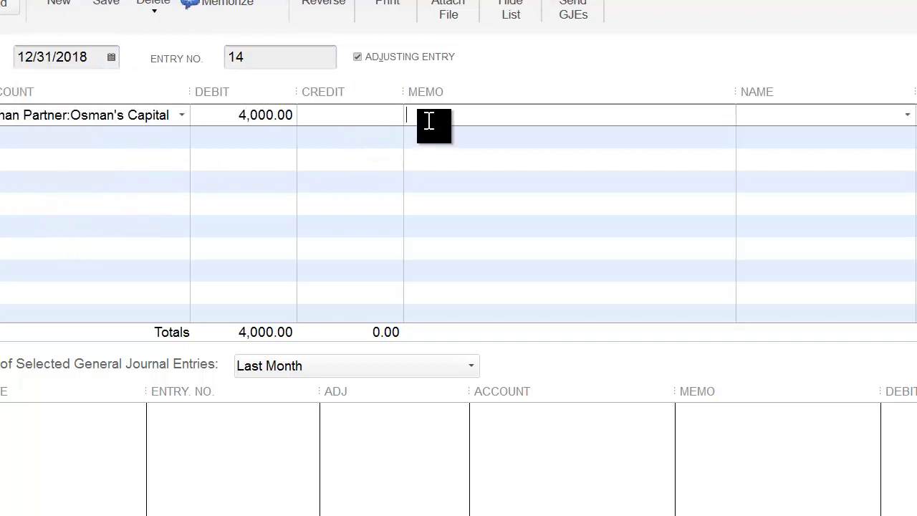
click(113, 59)
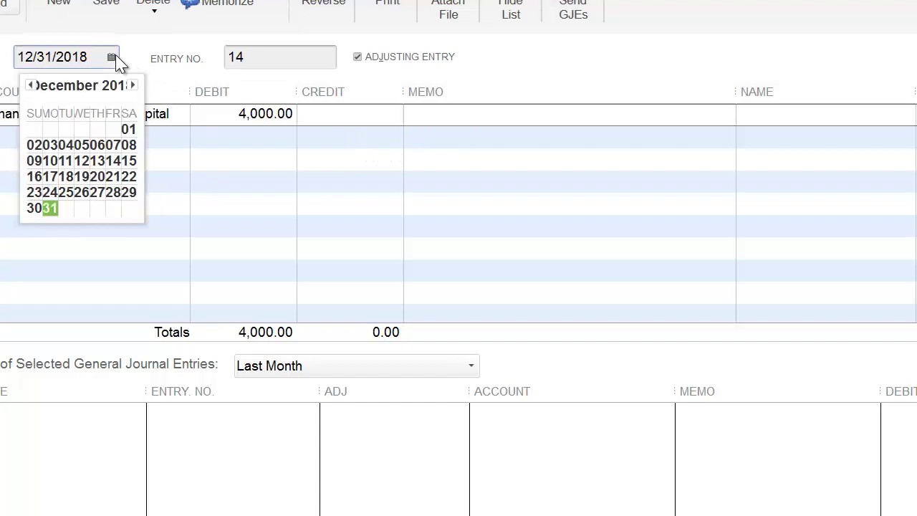
click(442, 115)
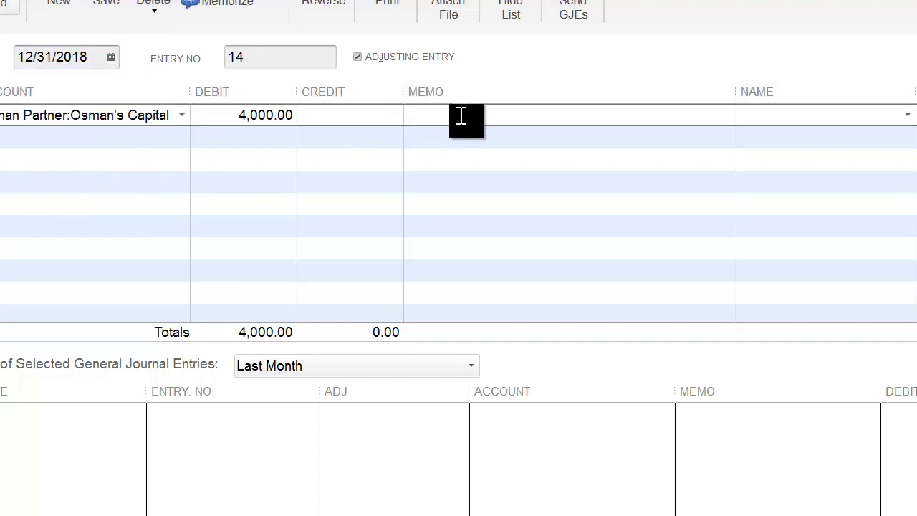